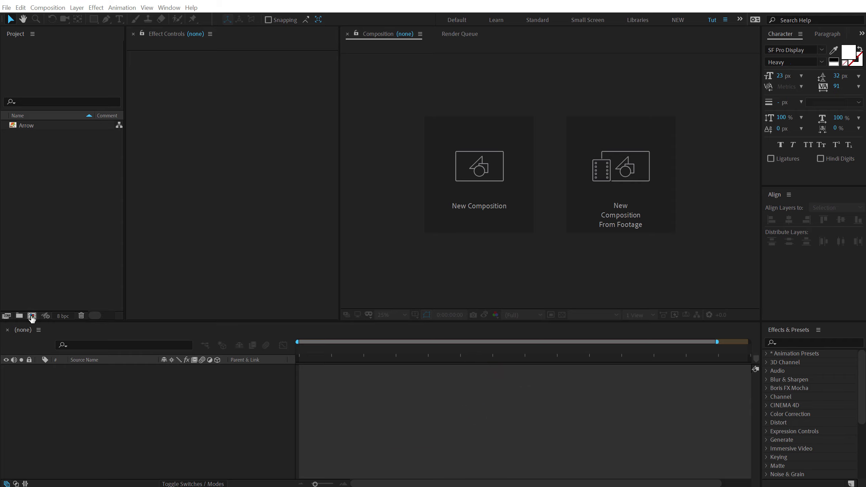
- Create a new composition named Render with a duration of 10 seconds
left_click(487, 172)
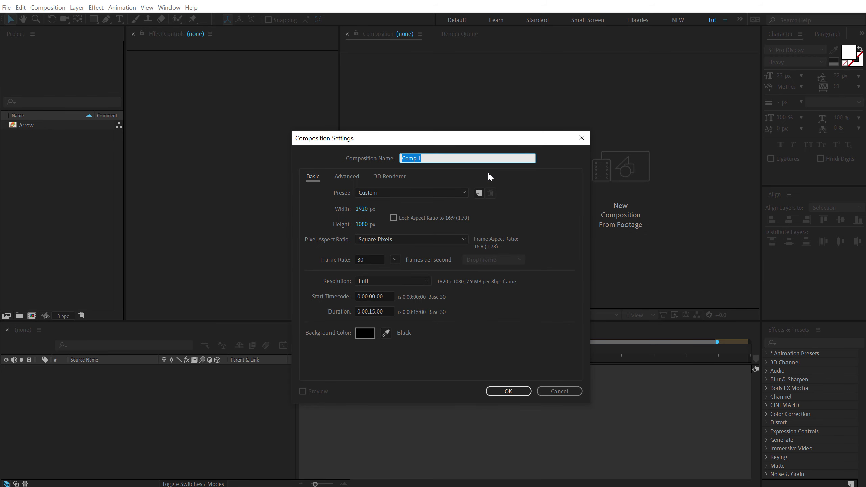
type("Final")
left_click_drag(422, 156, 358, 155)
type("Render")
left_click(375, 311)
type("10")
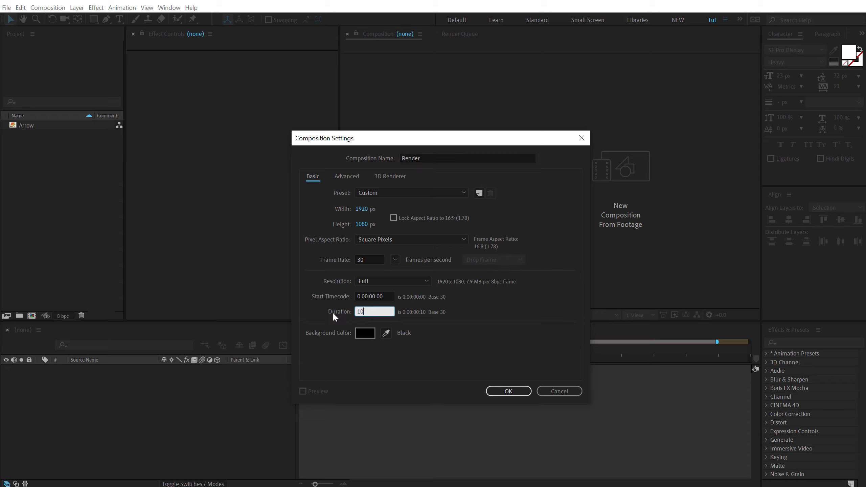
left_click(508, 392)
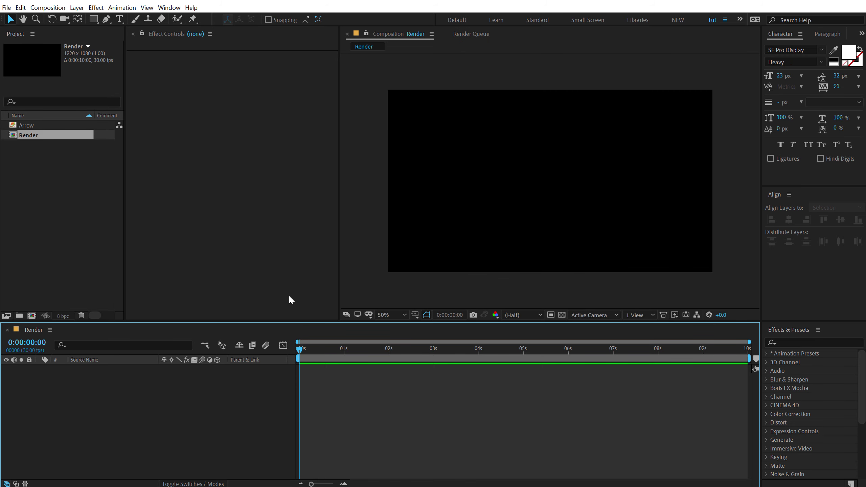
- Create a second composition named Text, 900 px wide and 200 px high
key("ctrl+n")
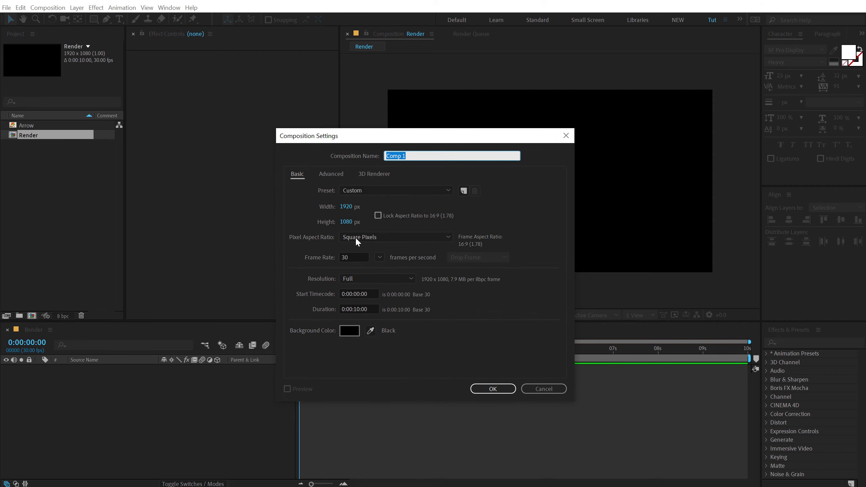
left_click(345, 206)
type("900")
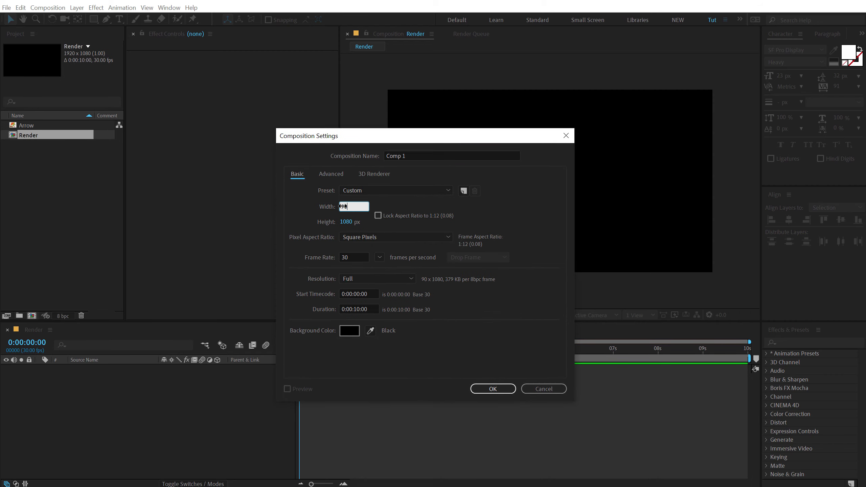
left_click(346, 221)
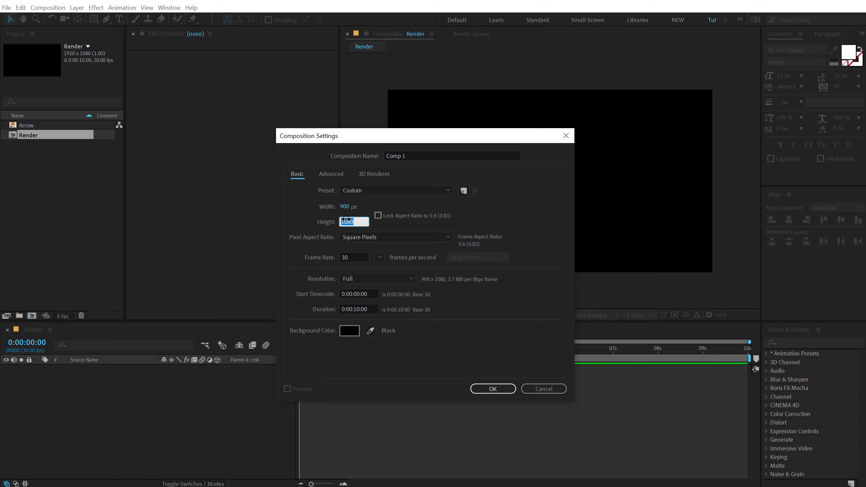
type("200")
left_click(440, 329)
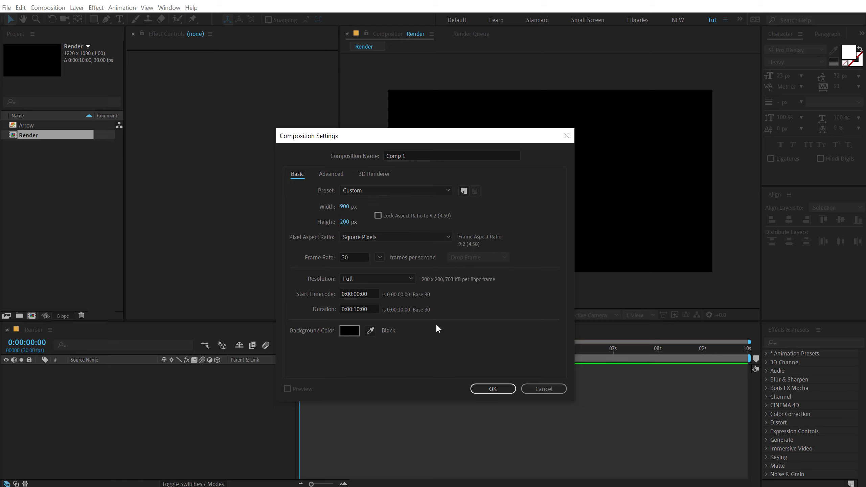
left_click(356, 156)
type("T")
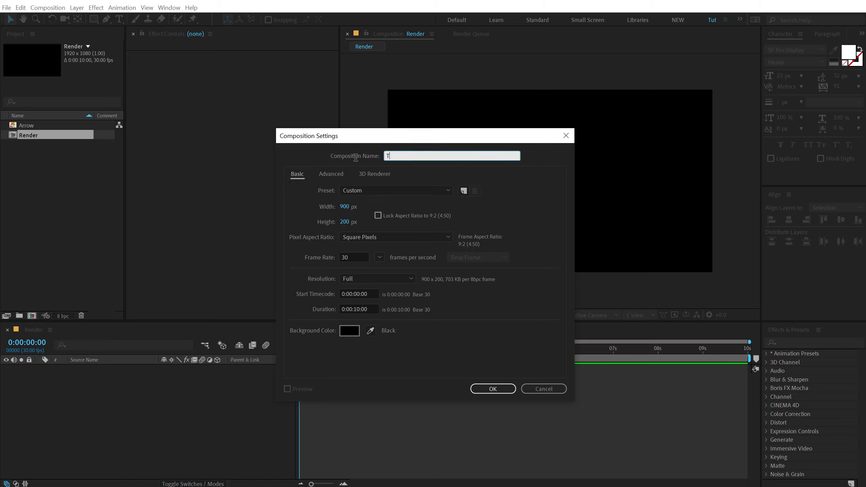
left_click(493, 390)
- Add a text layer reading FLUIDS to the Text composition
left_click(119, 18)
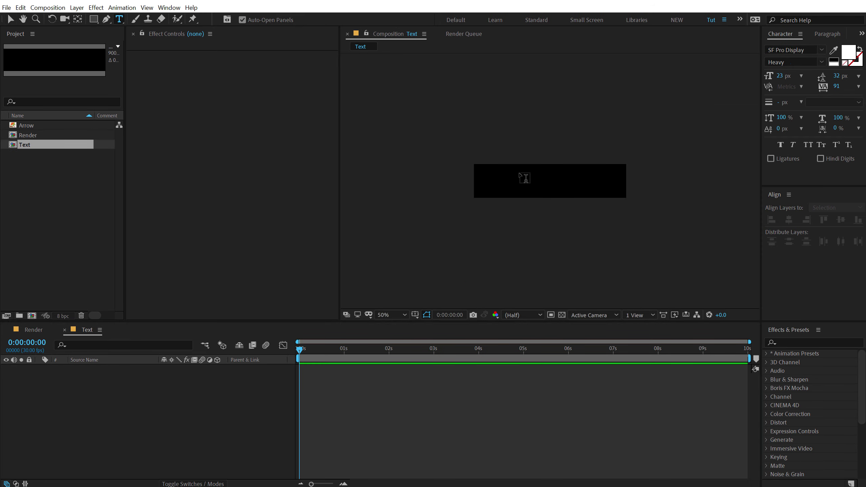
key("slash")
left_click(479, 186)
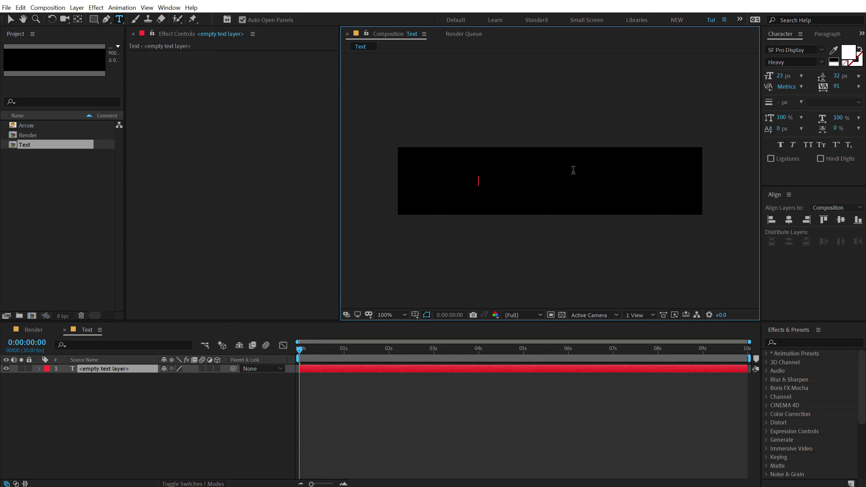
type("FUIDS")
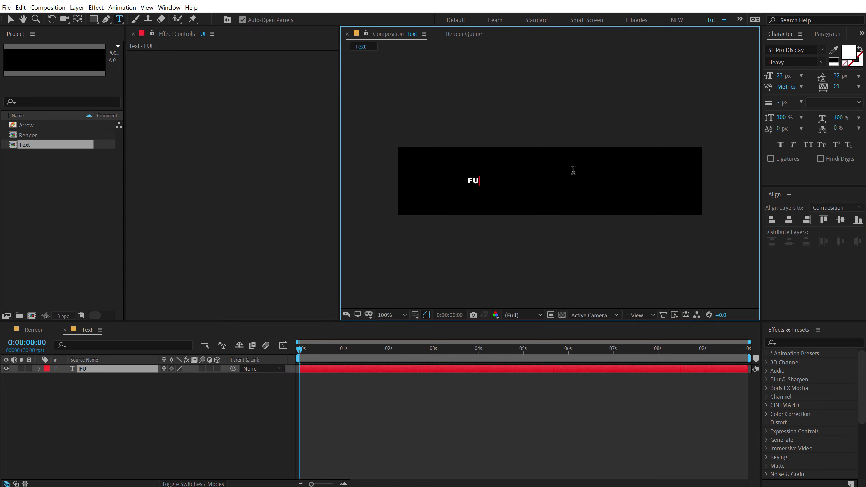
key("BackSpace")
key("BackSpace")
key("BackSpace")
key("BackSpace")
type("LUIDS")
key("Escape")
key("v")
- Change the FLUIDS font to Integral CF Bold and center the layer horizontally and vertically in the composition
left_click(808, 49)
key("Caps_Lock")
type("INTEG")
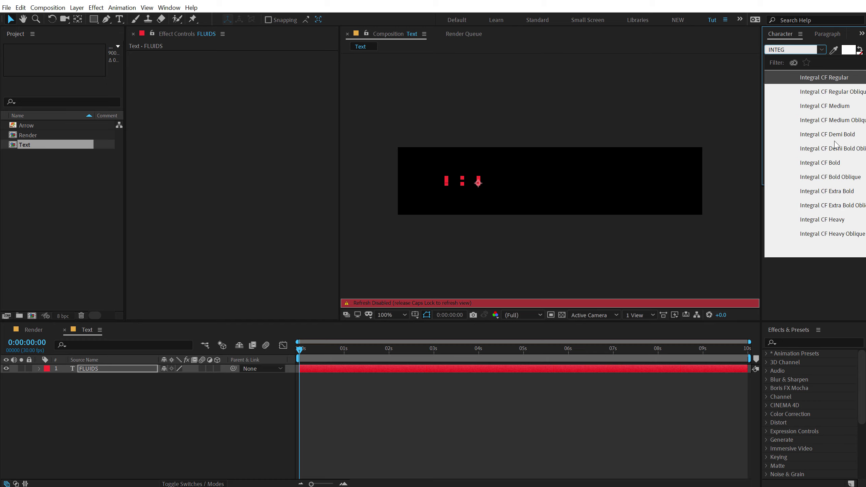
left_click(826, 163)
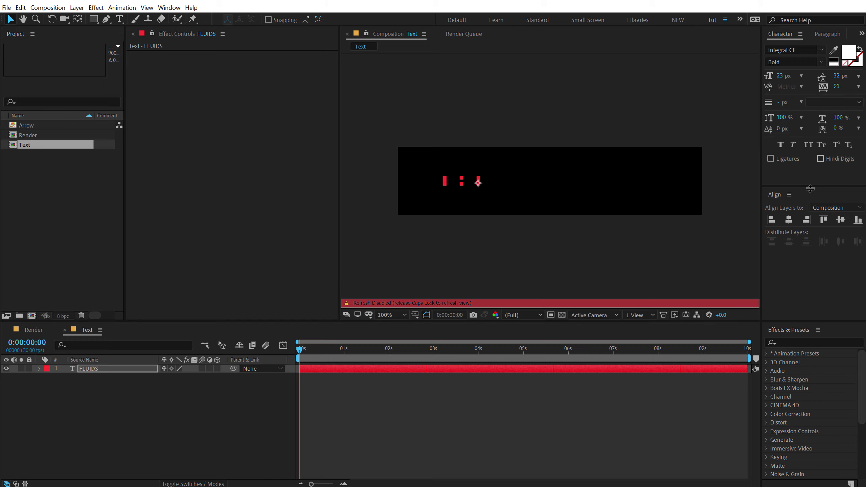
key("Caps_Lock")
left_click(791, 220)
left_click(839, 222)
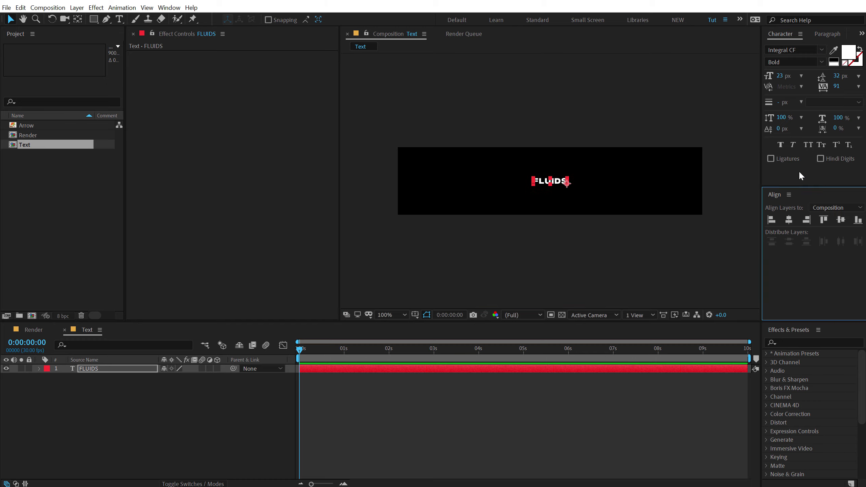
- Enlarge the FLUIDS text to 135 px and center it again in both directions
left_click_drag(781, 76, 858, 76)
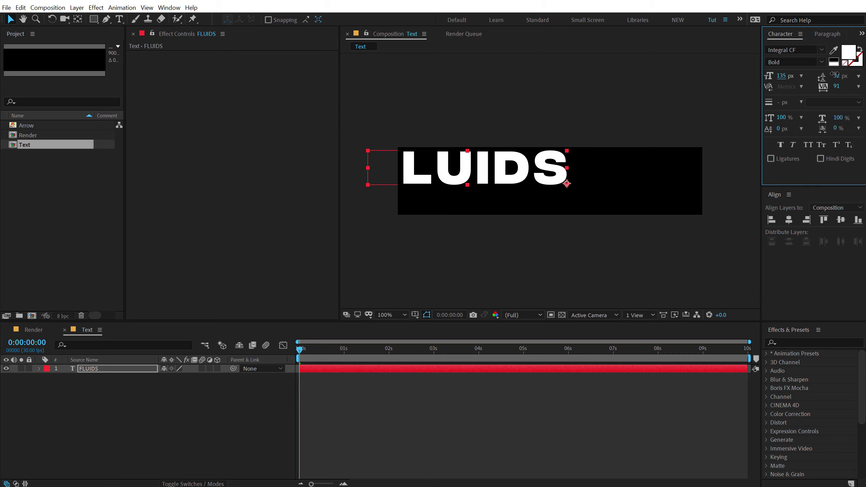
left_click(789, 220)
left_click(841, 220)
- Set the text tracking to 0, recenter FLUIDS horizontally, and deselect the layer
left_click(836, 87)
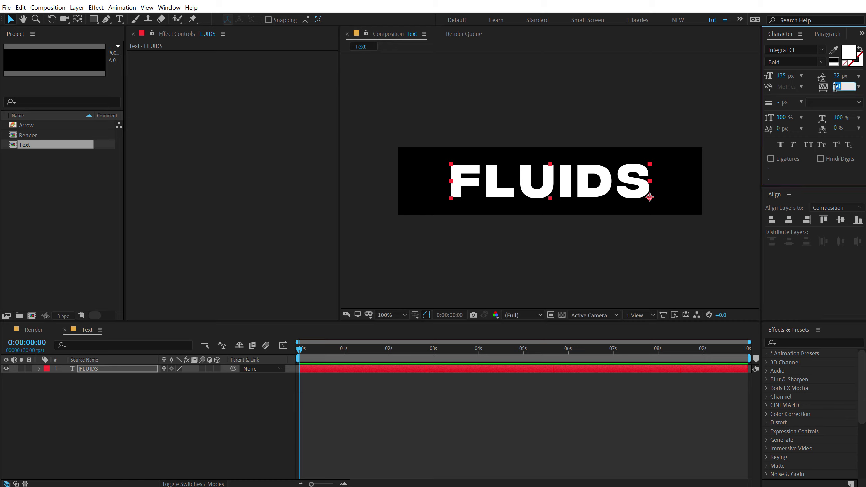
type("0")
key("Return")
left_click(789, 220)
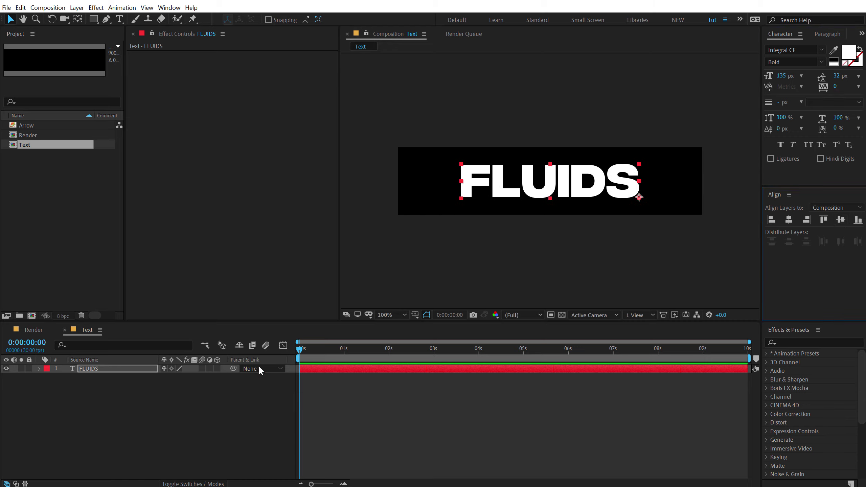
left_click(186, 392)
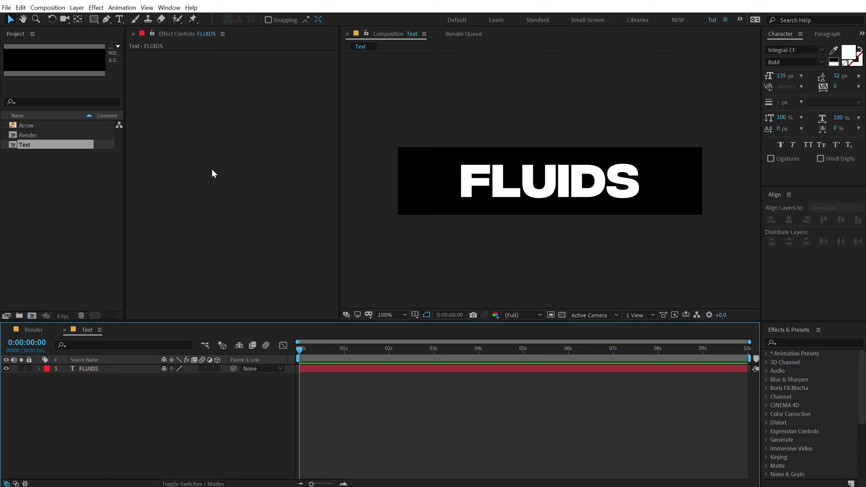
- Add the Arrow image above the FLUIDS layer and apply a white (ffffff) Fill effect to it
left_click_drag(28, 126, 101, 359)
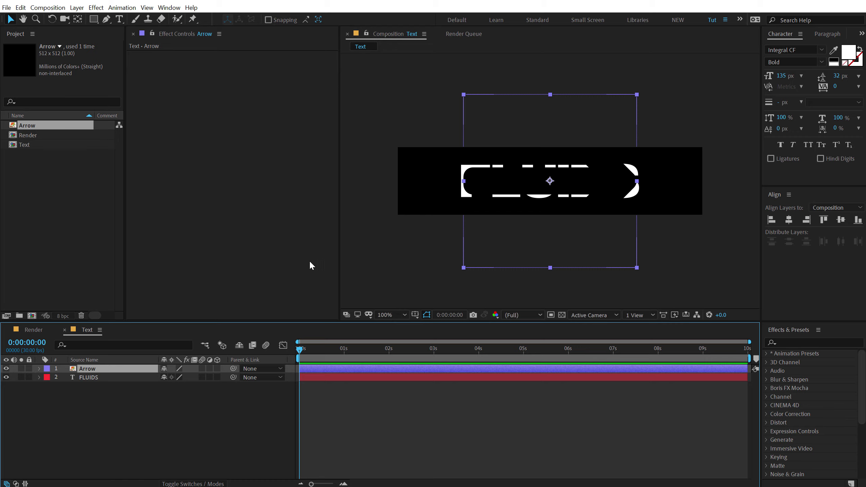
left_click(793, 343)
type("fill")
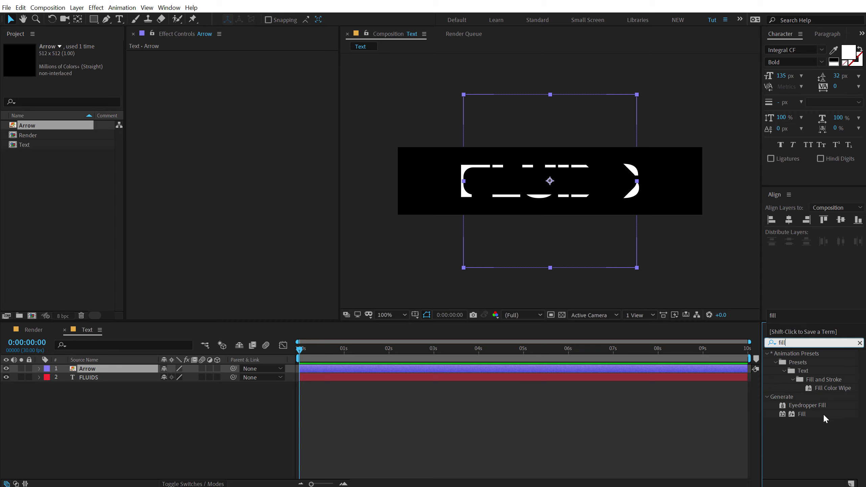
double_click(805, 414)
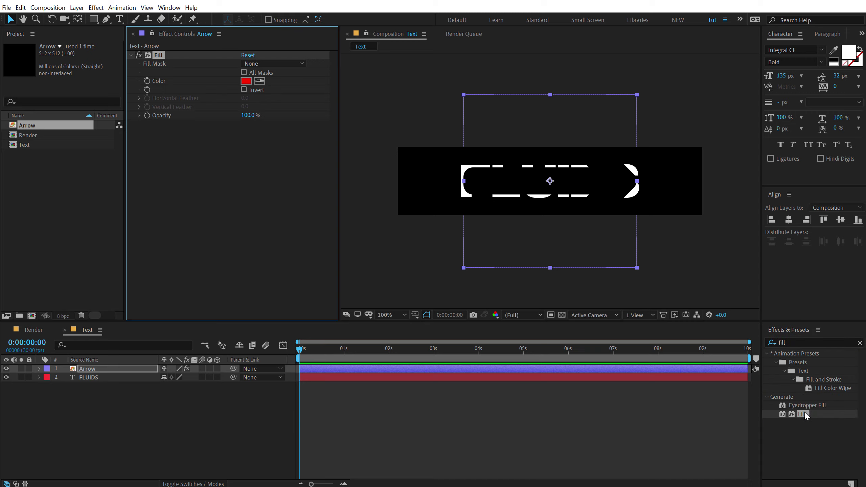
left_click(244, 81)
type("ffffff")
left_click(333, 135)
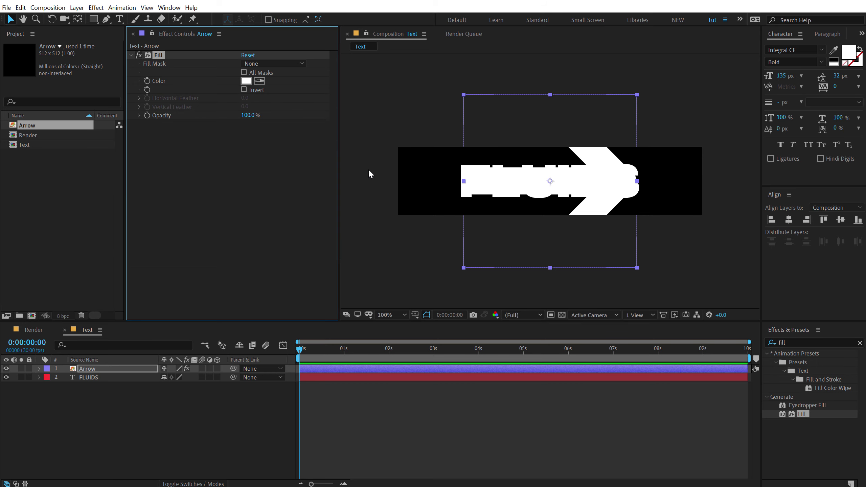
- Scale the Arrow layer to 18% and place it just before the F of FLUIDS
key("s")
left_click_drag(191, 377, 161, 376)
left_click_drag(555, 182, 440, 181)
left_click_drag(186, 377, 185, 377)
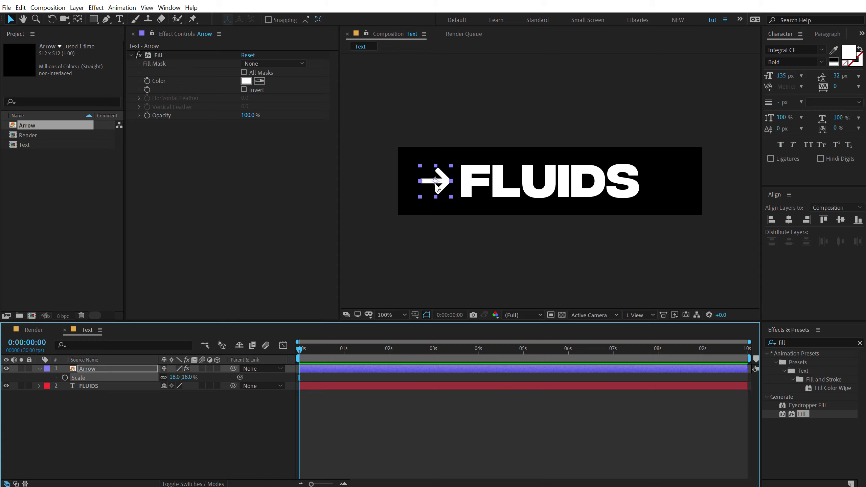
left_click(452, 423)
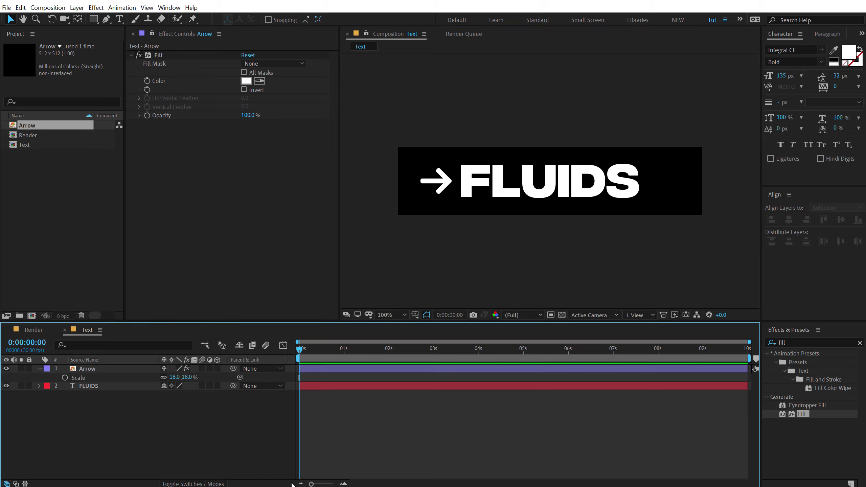
- Duplicate the Arrow layer, rotate the copy 180°, and place it just after the S of FLUIDS
left_click(442, 190)
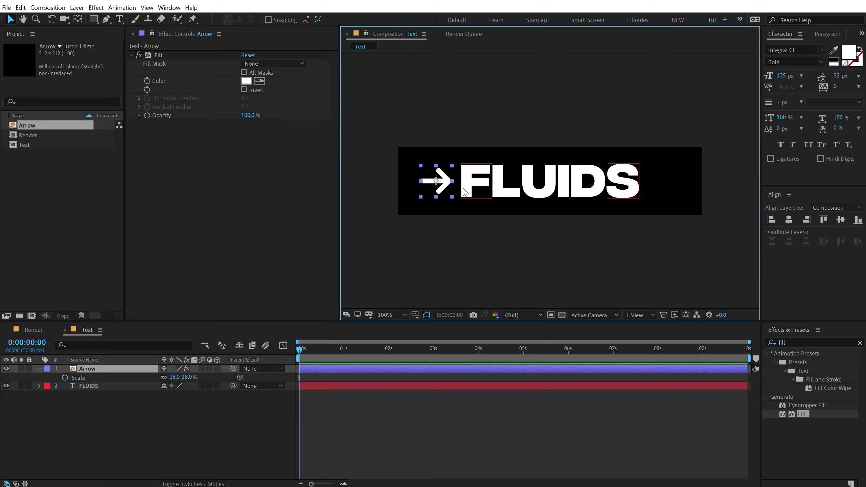
left_click(103, 370)
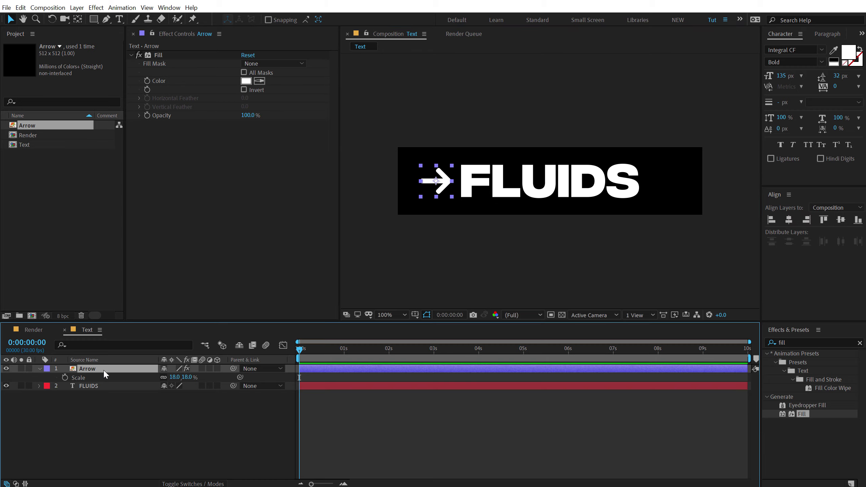
key("ctrl+d")
key("r")
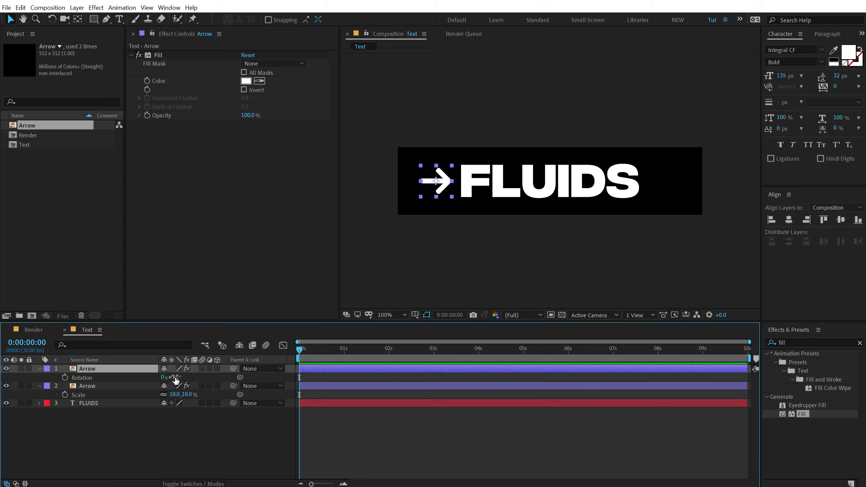
type("180")
key("Return")
left_click_drag(443, 181, 668, 182)
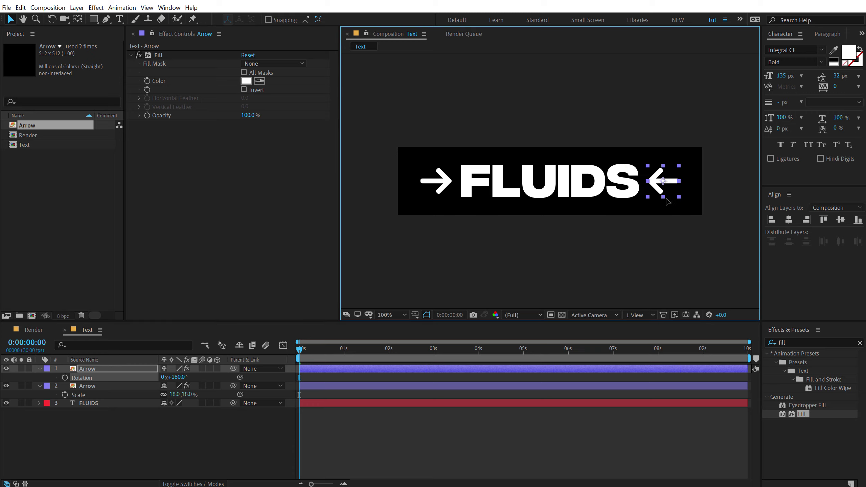
left_click(456, 421)
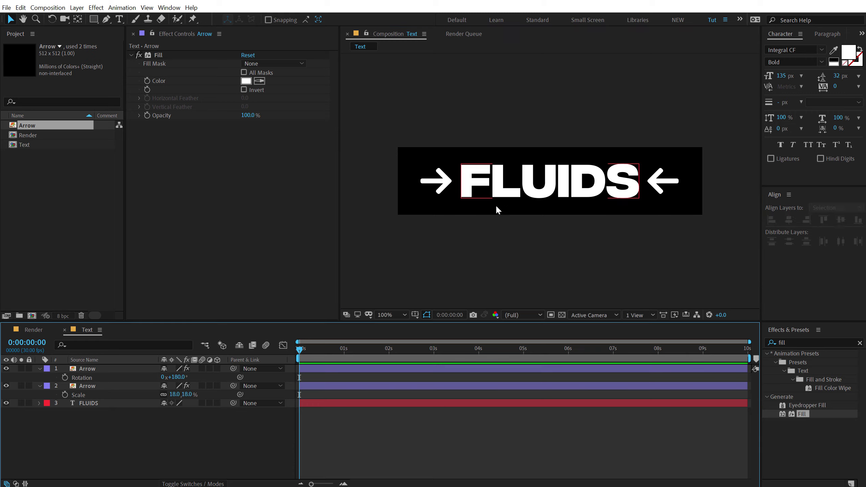
- Collapse the arrow layers' properties and add a text animator with Position and Opacity to the FLUIDS layer
left_click(40, 368)
left_click(40, 379)
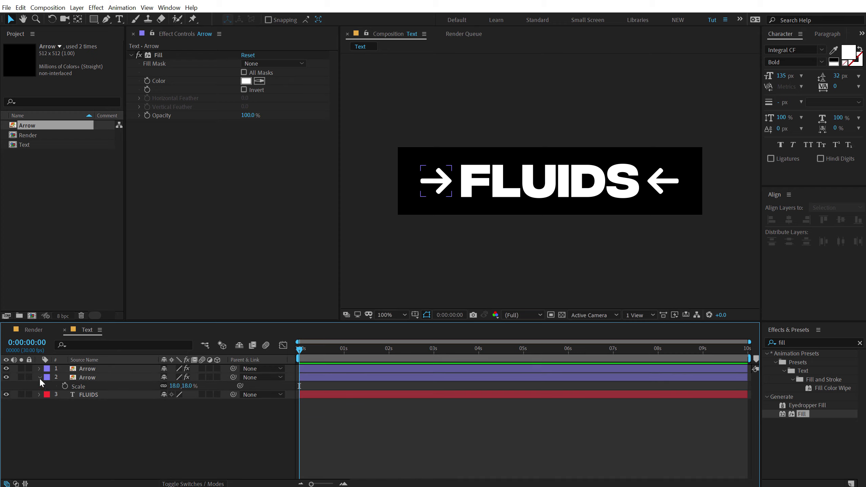
left_click(40, 378)
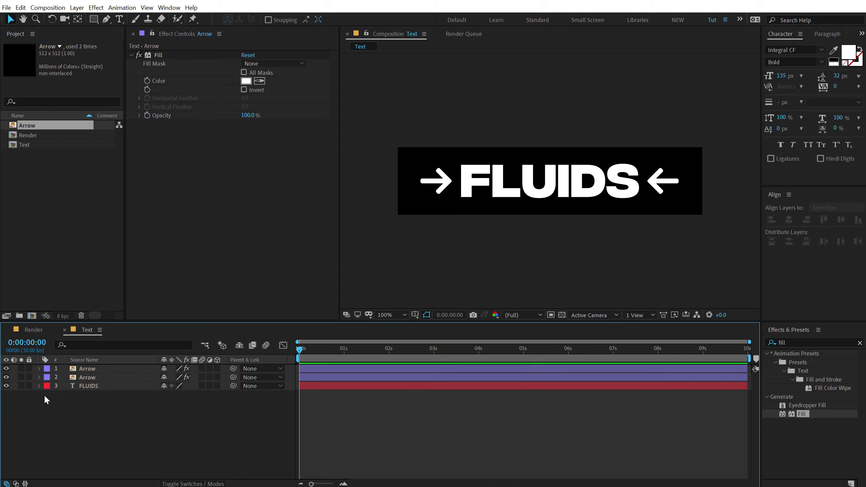
left_click(39, 387)
left_click(222, 395)
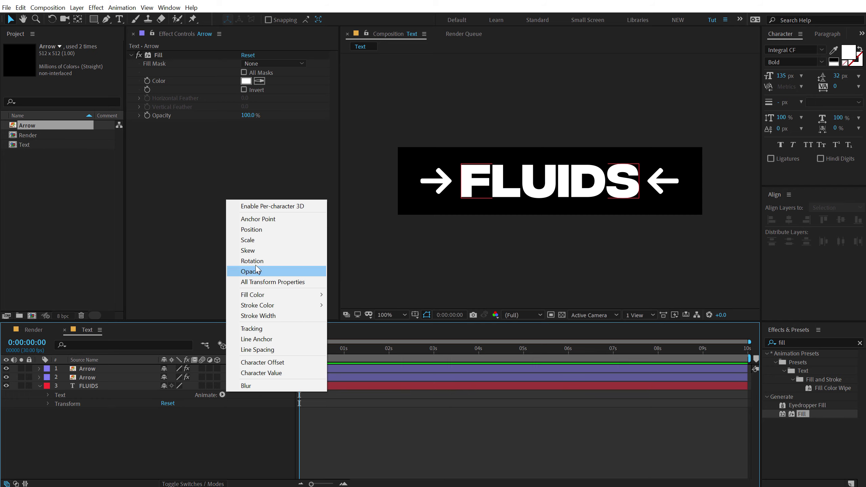
left_click(252, 230)
left_click(219, 429)
mouse_move(233, 435)
left_click(346, 317)
- At the 2-second mark, set Animator 1's Position to 0, 41 and Opacity to 0%, and expand Range Selector 1
left_click_drag(337, 349, 389, 359)
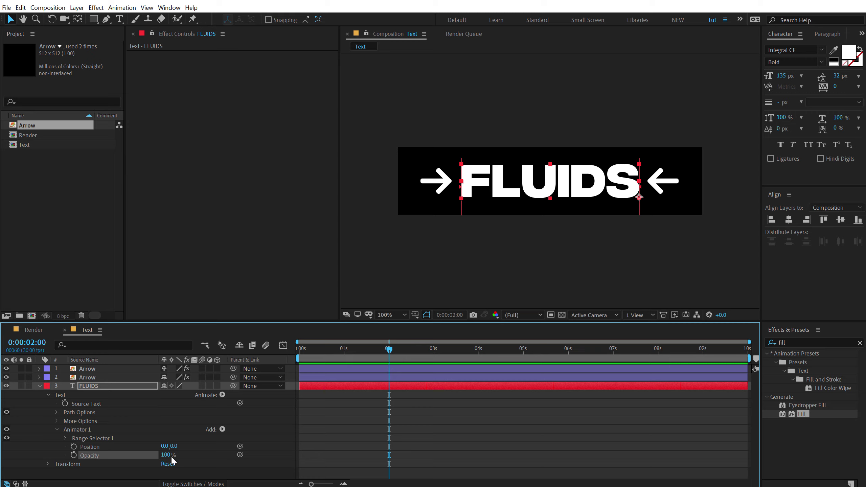
left_click_drag(173, 446, 47, 448)
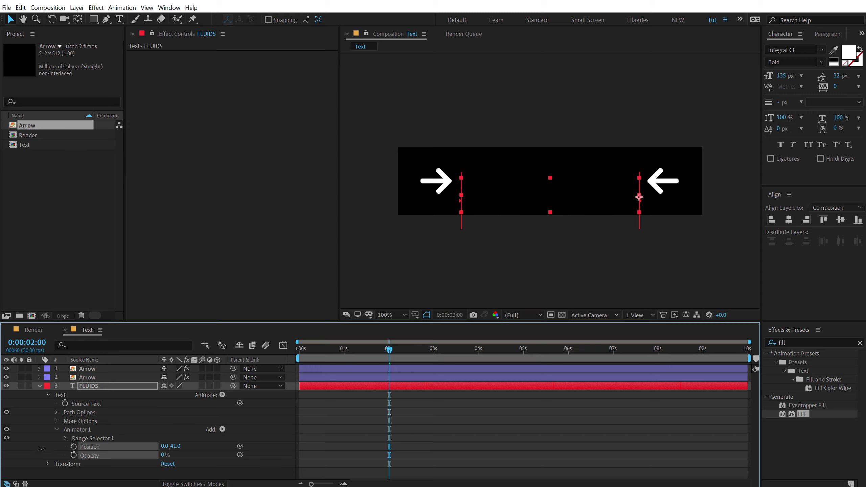
left_click(67, 439)
scroll(126, 417, "down", 1)
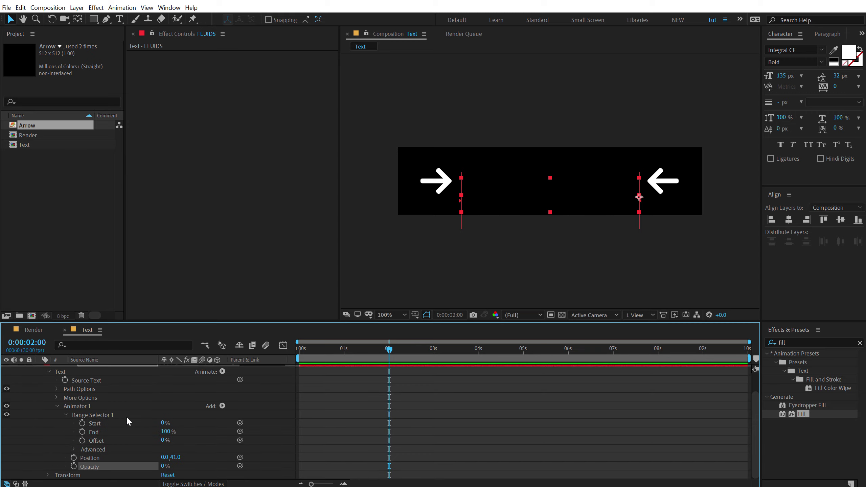
- Expand Range Selector 1's Advanced options and enlarge the timeline so that all of the animator's properties fit
left_click(74, 449)
scroll(102, 397, "down", 2)
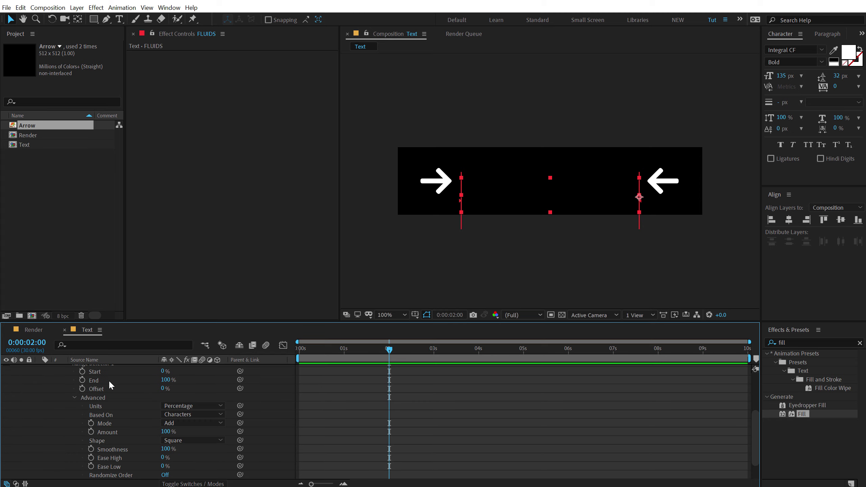
left_click_drag(103, 321, 121, 208)
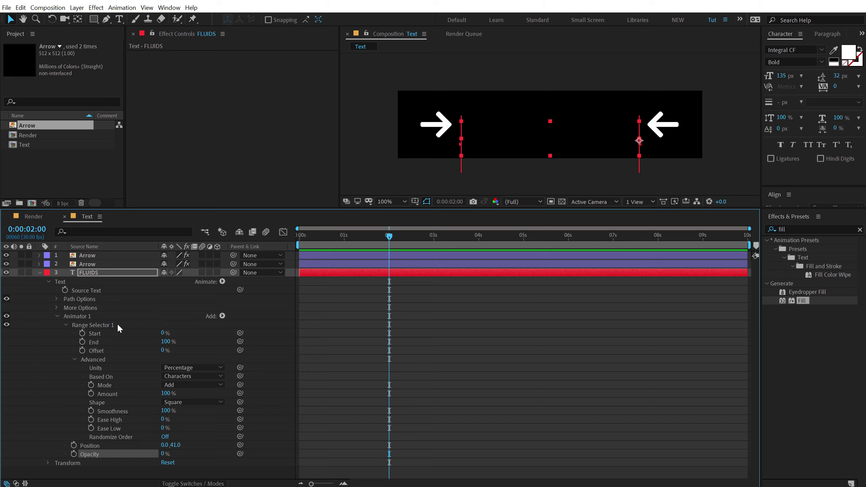
- Keyframe Range Selector 1's Offset at 100% on the 2-second mark and at -100% on the first frame
left_click_drag(164, 354, 252, 348)
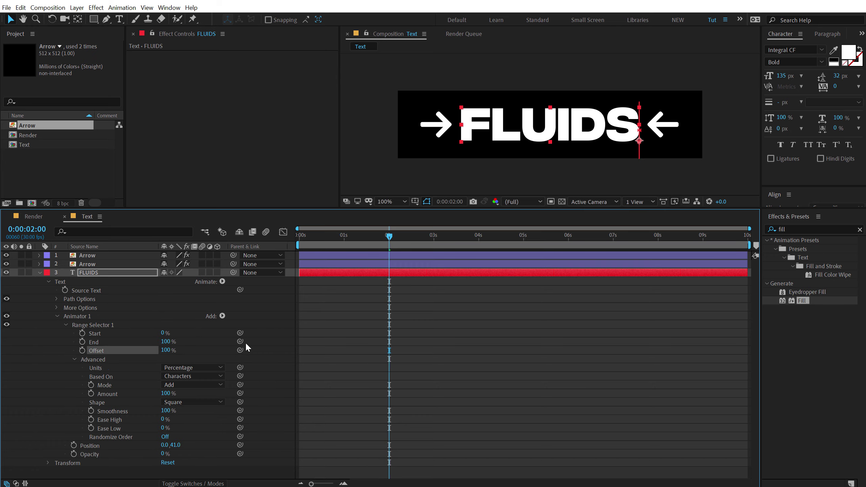
left_click(83, 351)
left_click_drag(389, 236, 342, 237)
key("Home")
left_click_drag(166, 351, 136, 350)
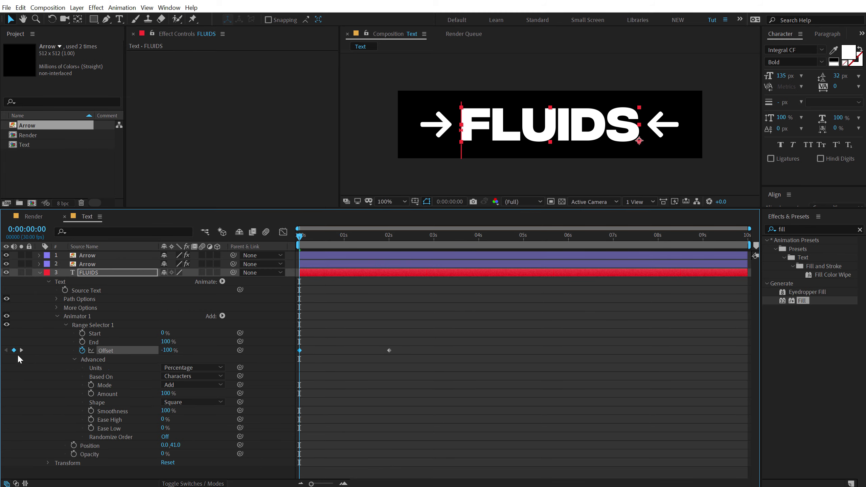
- Set the range selector's Shape to Ramp Up with Ease High and Ease Low at 100%, and preview the animation
left_click(187, 405)
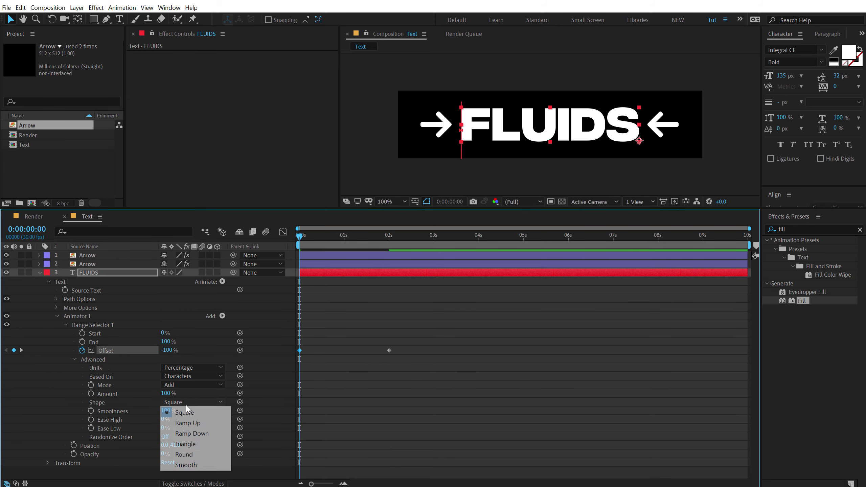
left_click(188, 424)
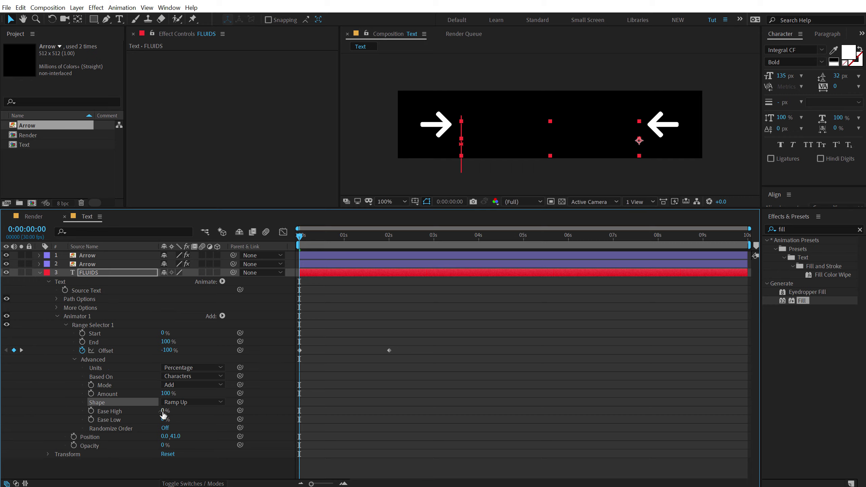
left_click(163, 411)
left_click_drag(165, 421, 231, 415)
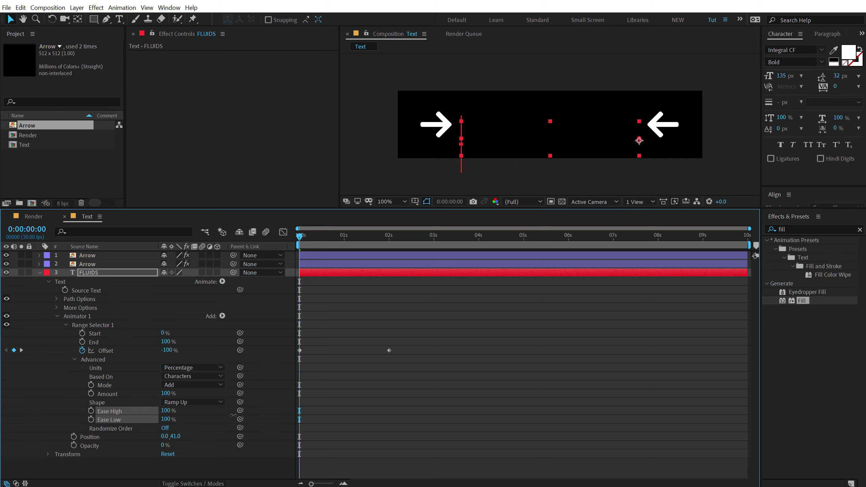
left_click(443, 302)
key("space")
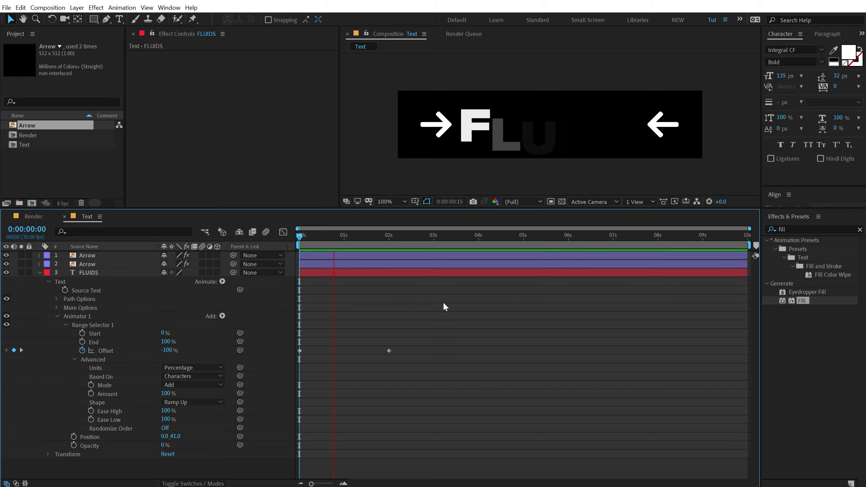
- Add the expression loopOut() to the Offset property of Range Selector 1
left_click(397, 240)
left_click_drag(398, 243, 443, 254)
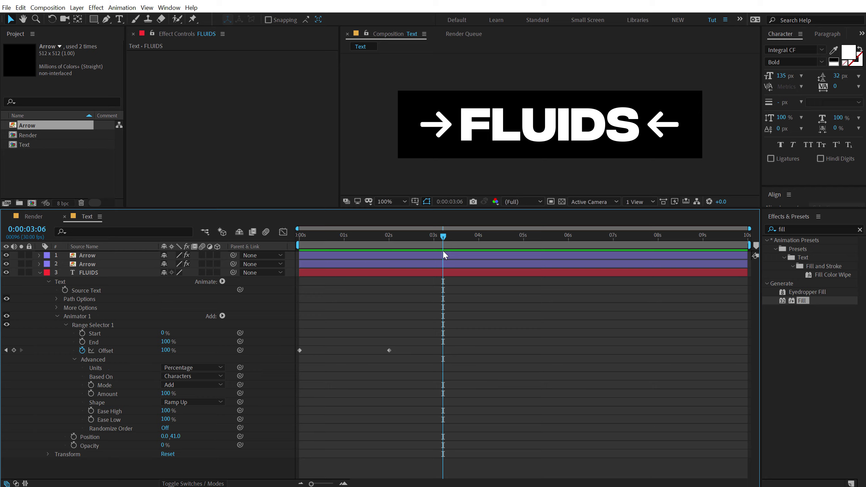
mouse_move(403, 239)
left_mouse_down()
mouse_move(356, 240)
mouse_move(399, 243)
left_mouse_up()
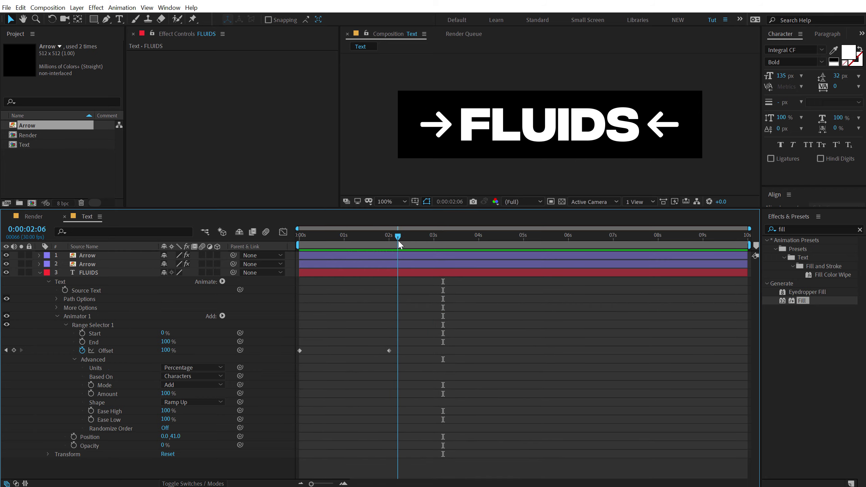
left_click(82, 352, "alt")
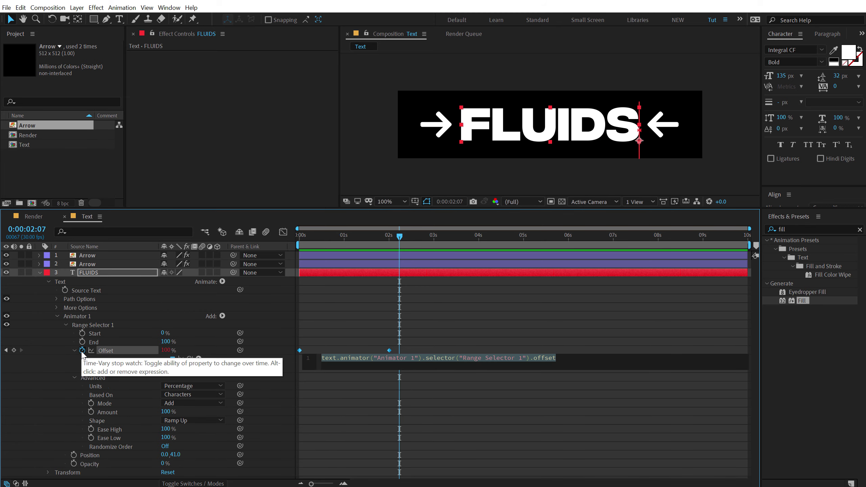
type("loopOut(")
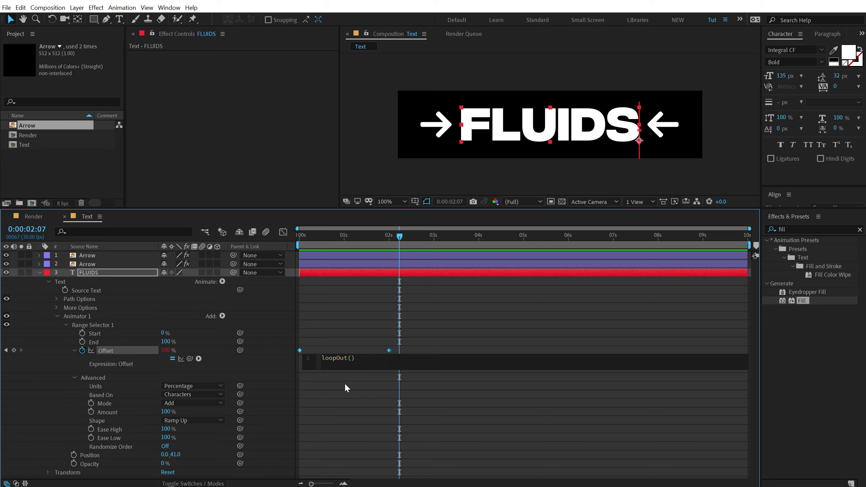
left_click(344, 384)
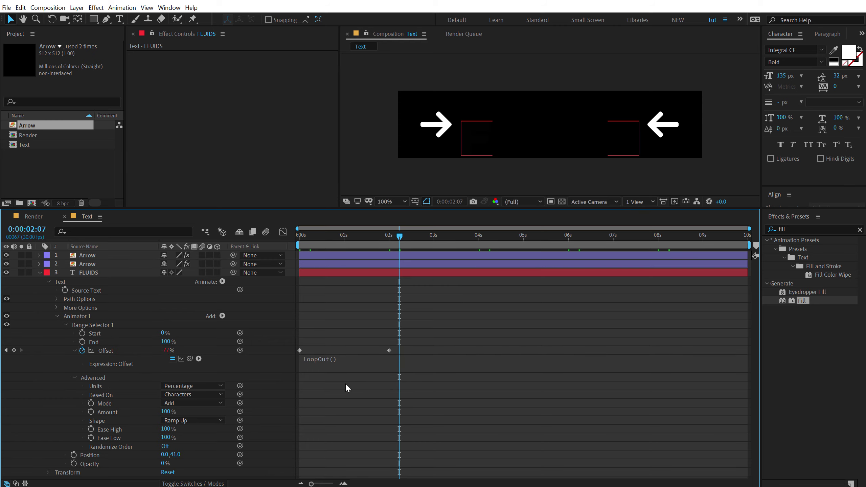
- Copy the first Offset keyframe to the 4-second mark, check the loop, and collapse the FLUIDS layer's properties
left_click_drag(399, 239, 477, 270)
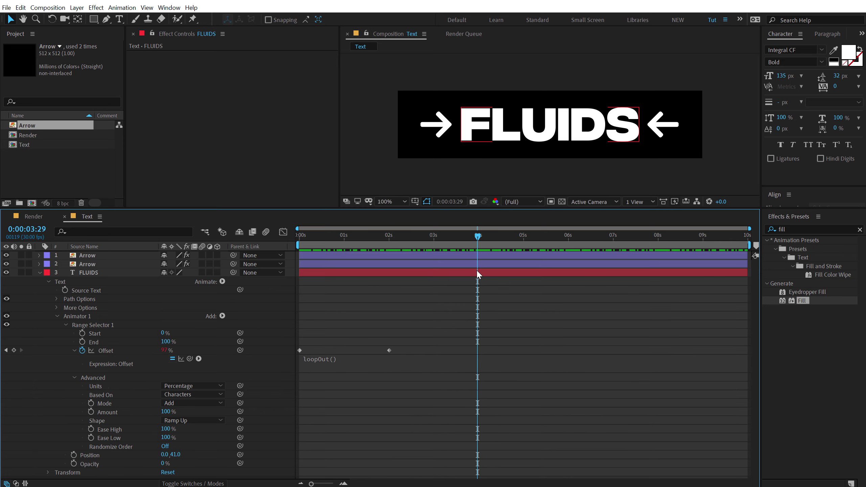
key("Page_Down")
left_click_drag(312, 346, 287, 354)
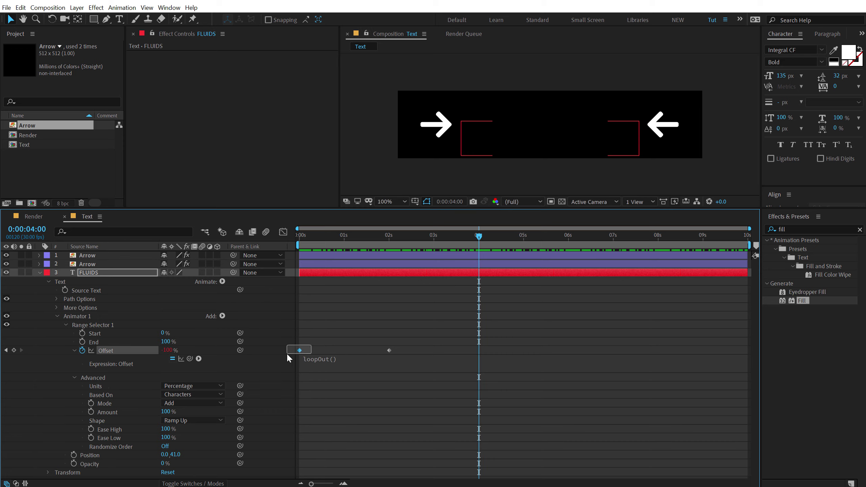
left_click_drag(389, 238, 552, 247)
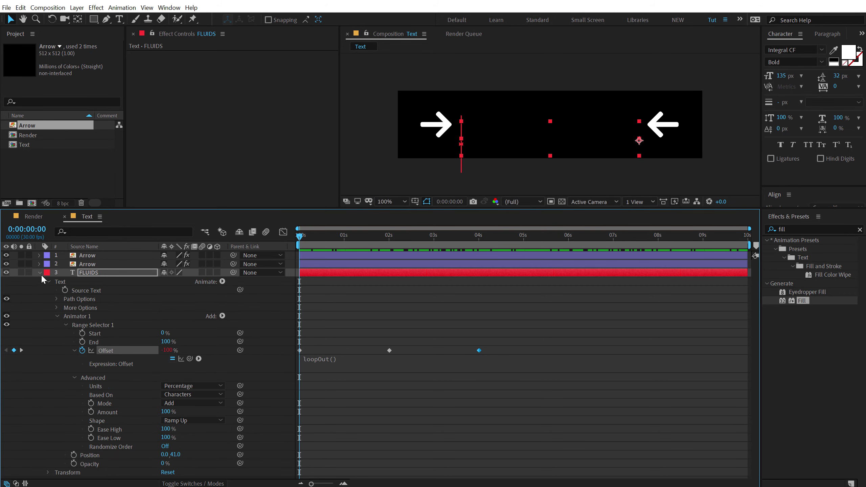
left_click(40, 272)
- Create a new composition named Pattern at 1920 x 1080 px, 30 frames per second and 10 seconds long
left_click(43, 159)
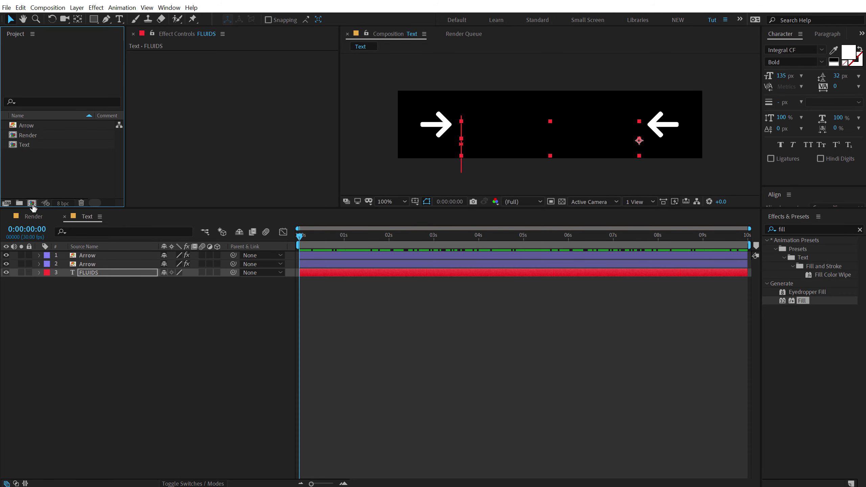
left_click(32, 203)
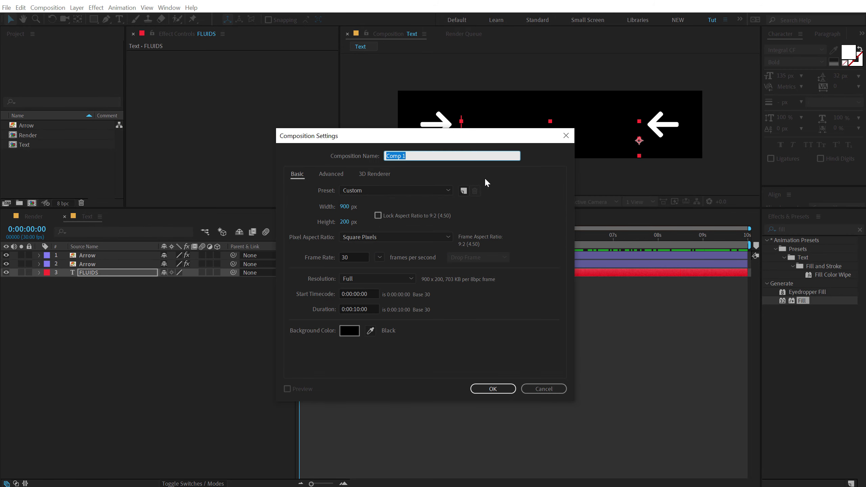
type("Pattern")
left_click(346, 208)
type("1920")
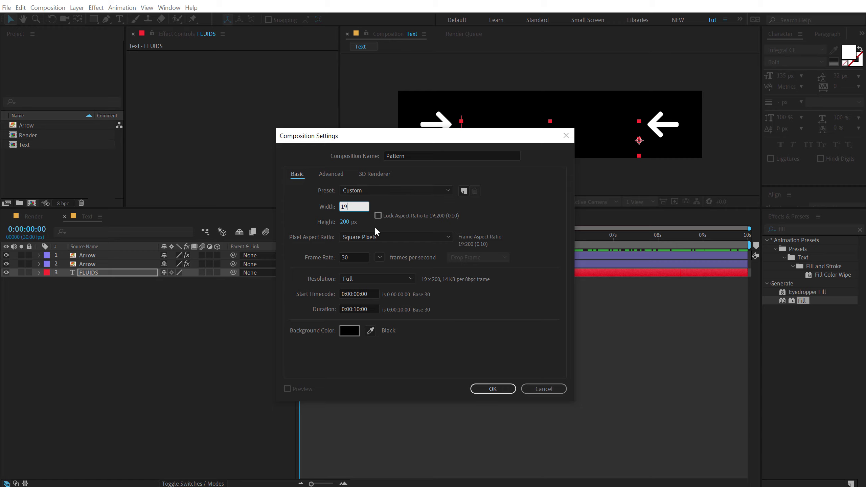
key("Return")
left_click(345, 222)
type("1080")
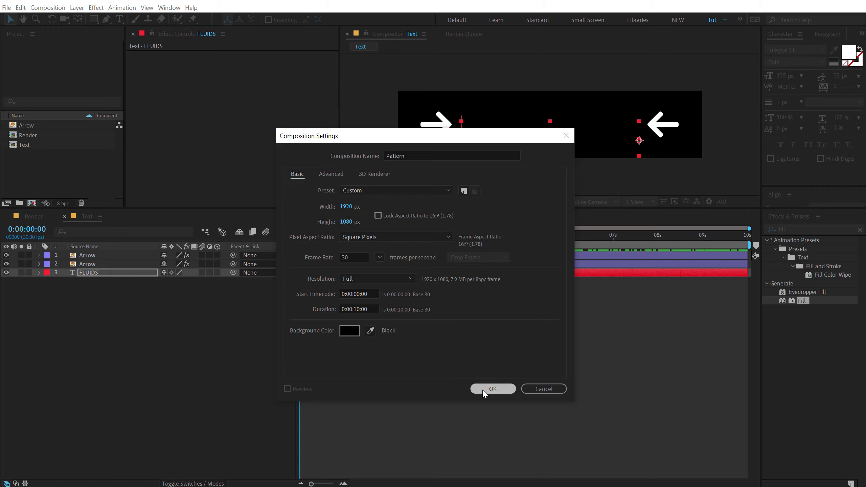
left_click(474, 389)
- Place the Text composition in Pattern, shrink the timeline area, and go to 0:00:01:24 where the full title shows
left_click_drag(33, 154, 113, 250)
left_click_drag(116, 209, 116, 365)
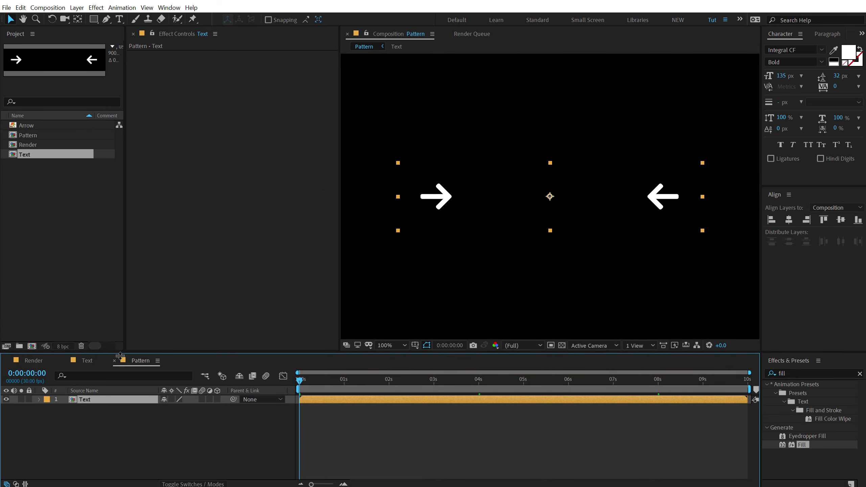
left_click_drag(299, 444, 380, 408)
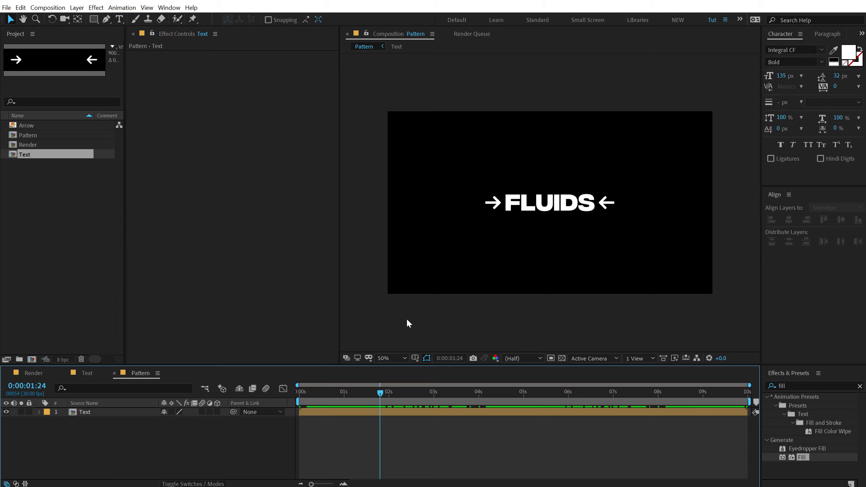
- Apply the CC RepeTile effect to the Text layer in Pattern
left_click(88, 413)
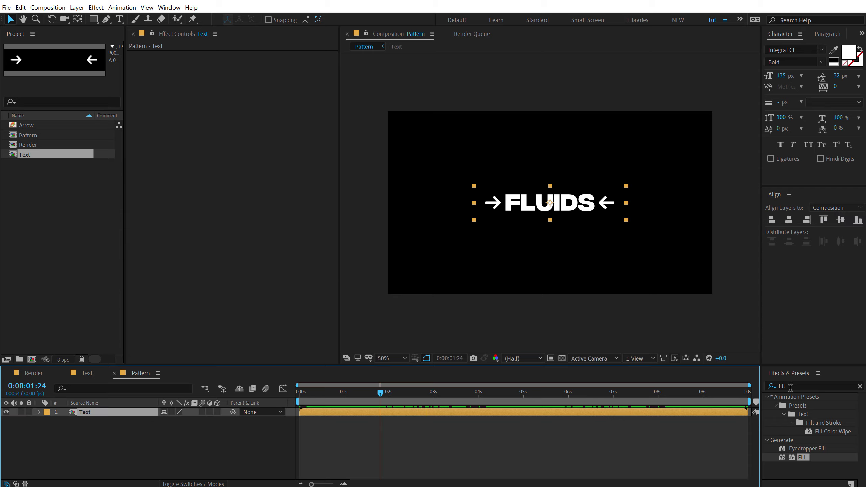
left_click(795, 386)
type("cc re")
double_click(805, 407)
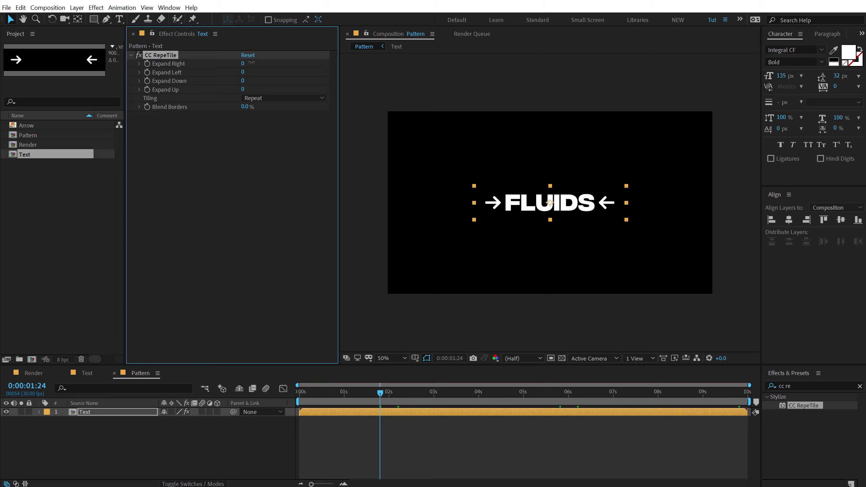
- Set CC RepeTile's Expand Right, Left, Down and Up to 2000 each
left_click_drag(246, 63, 690, 79)
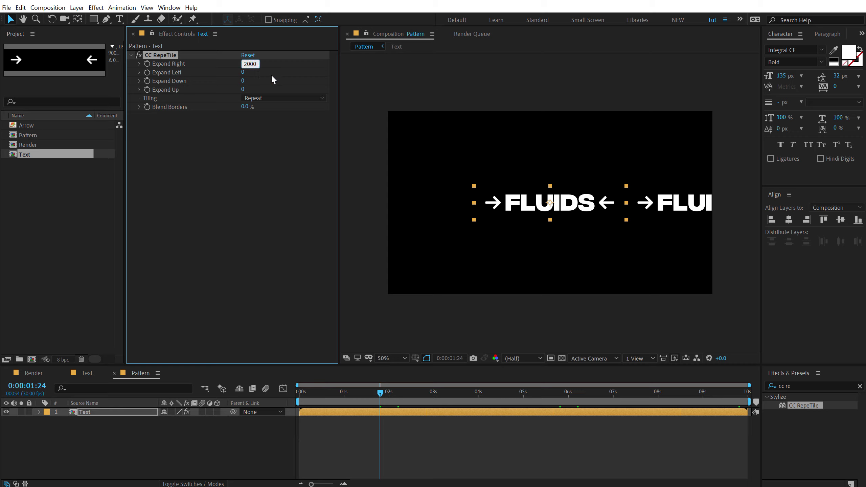
key("Return")
key("Tab")
key("Tab")
type("2000")
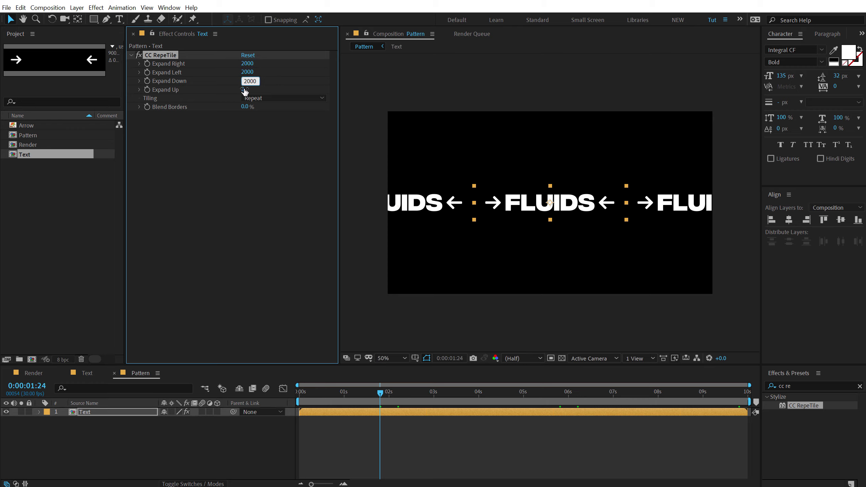
left_click(244, 89)
type("2000")
key("Return")
- Scale the tiled Text layer to 75%
left_click(199, 443)
key("s")
left_click_drag(191, 425, 167, 425)
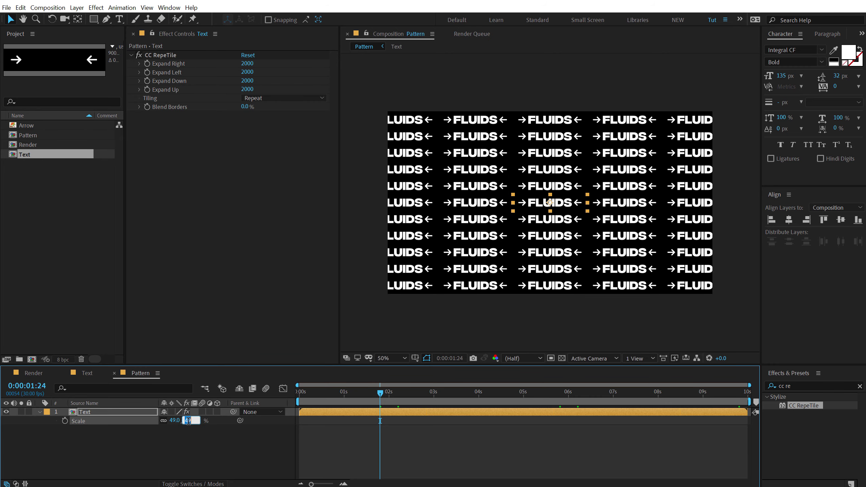
left_click(188, 421)
type("75")
key("Return")
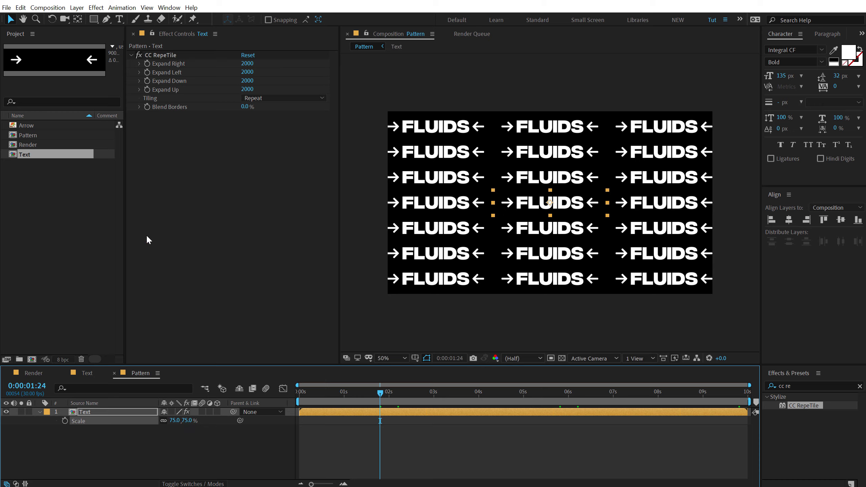
- Apply the Offset distort effect to the Text layer
left_click(95, 413)
left_click(795, 386)
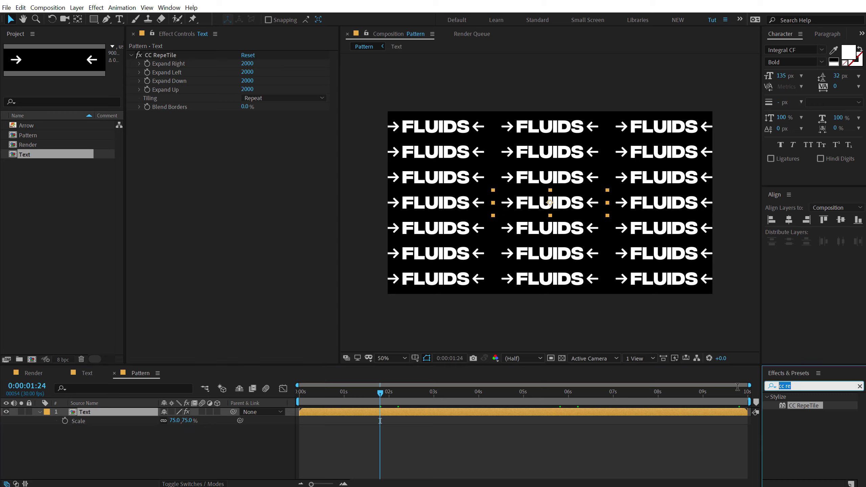
type("off")
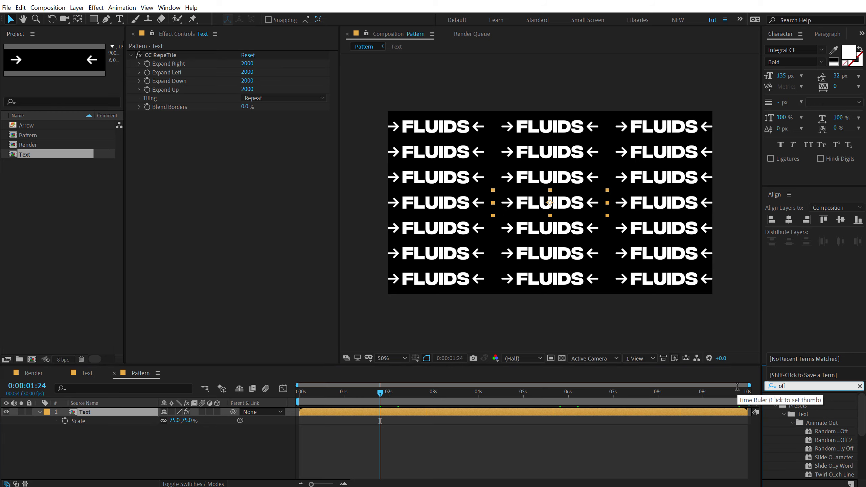
type("se")
double_click(806, 423)
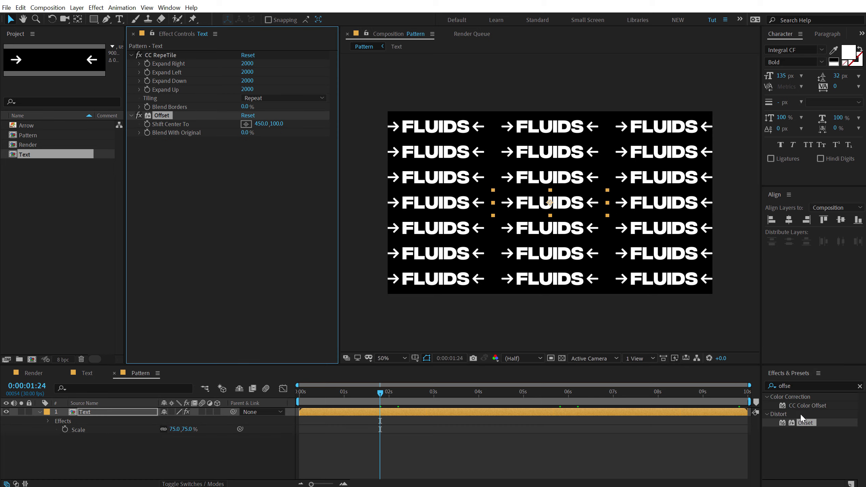
- Set the Offset effect's Shift Center To to 0, 100 and keyframe it on the first frame
left_click_drag(260, 127, 300, 135)
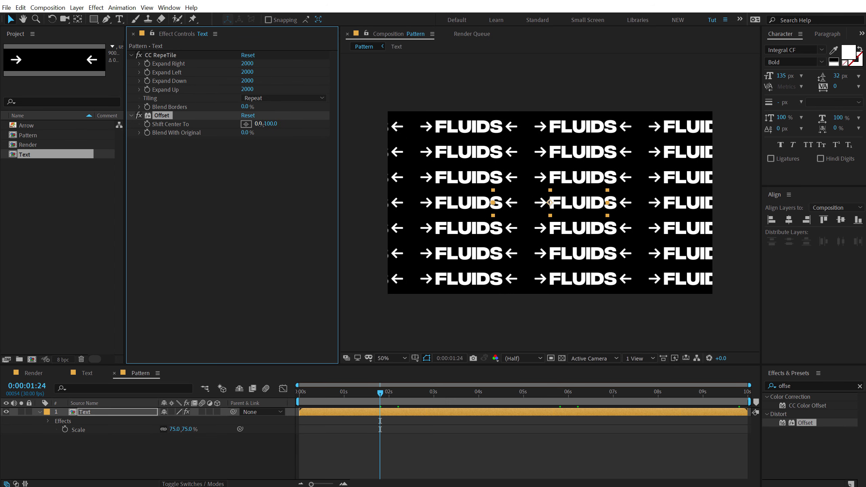
left_click_drag(311, 401, 271, 400)
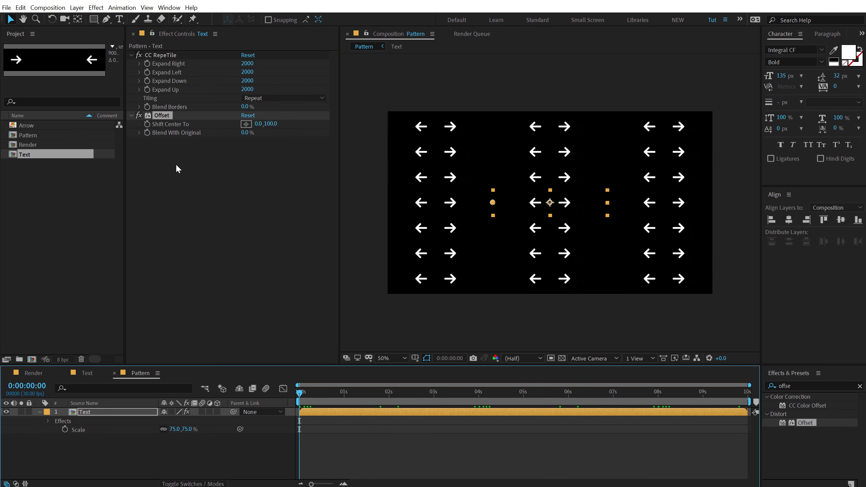
left_click(147, 124)
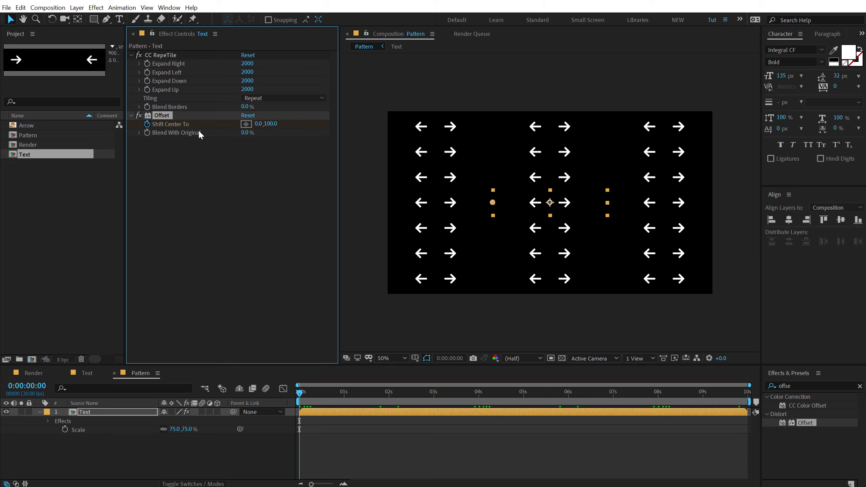
- Keyframe the Offset effect's Shift Center To horizontally at 800 on the last frame and preview the pattern's motion
left_click_drag(344, 398, 751, 396)
left_click(258, 124)
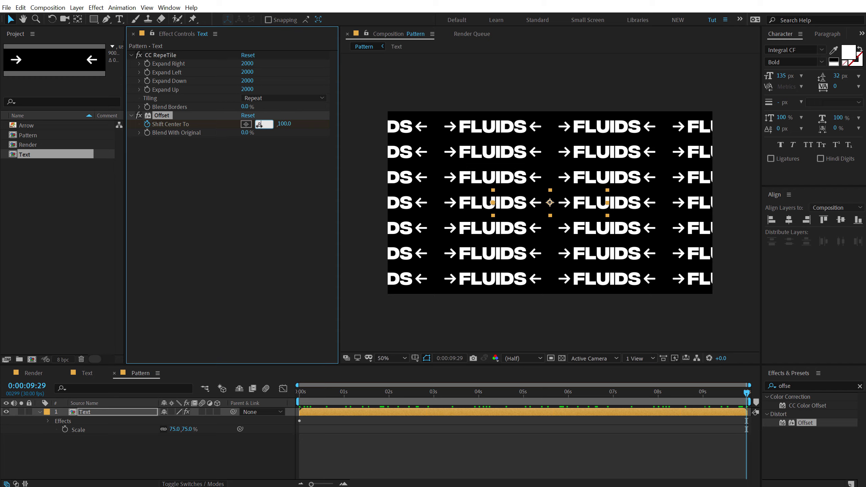
type("800")
left_click(236, 202)
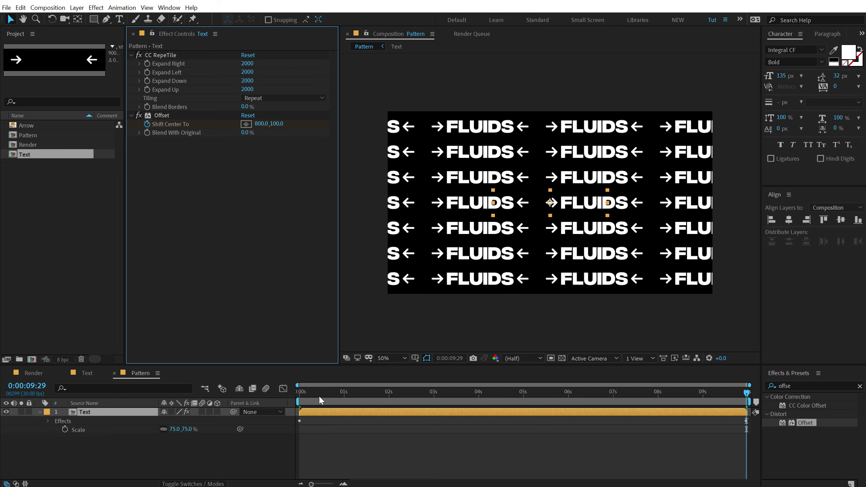
left_click(273, 404)
key("space")
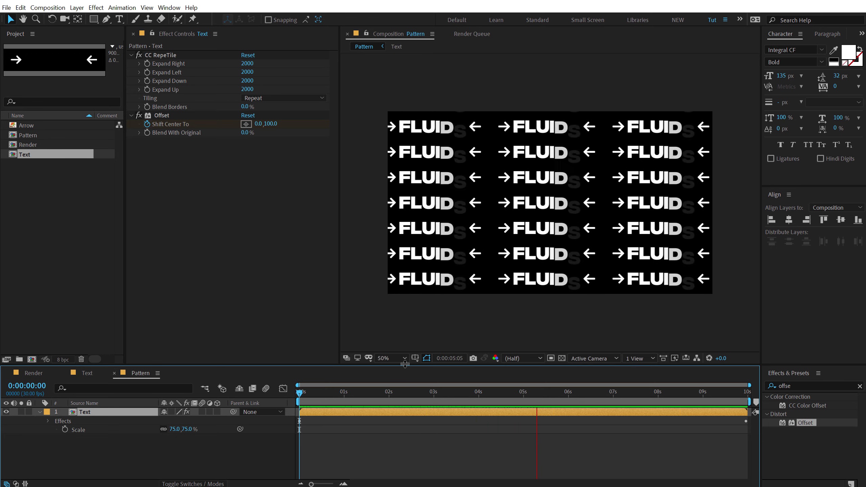
- Set the Offset effect's horizontal Shift Center To value to 900 on the last frame
key("End")
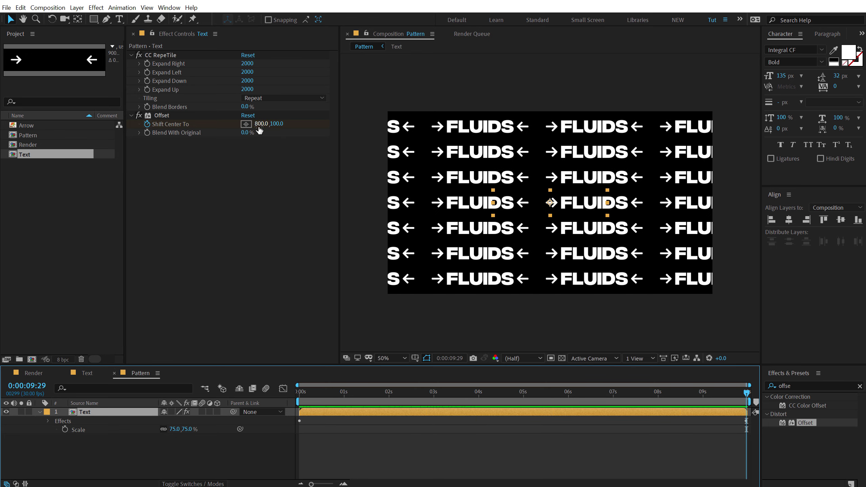
left_click(261, 124)
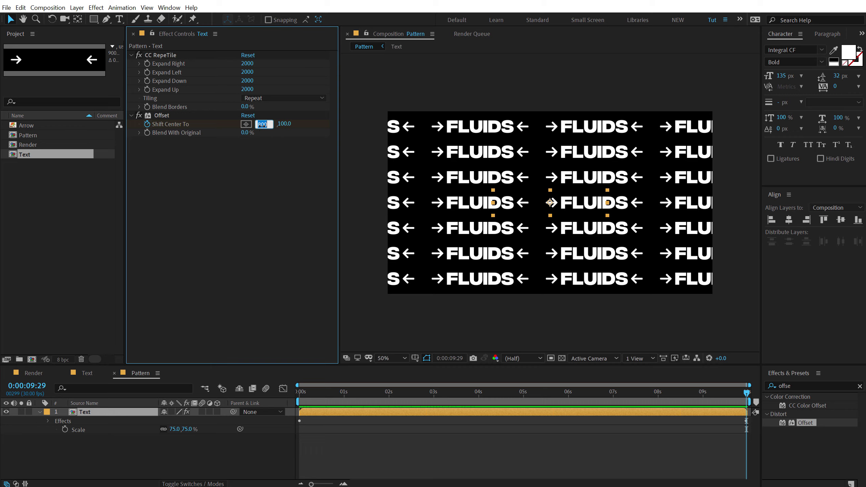
type("900")
key("Return")
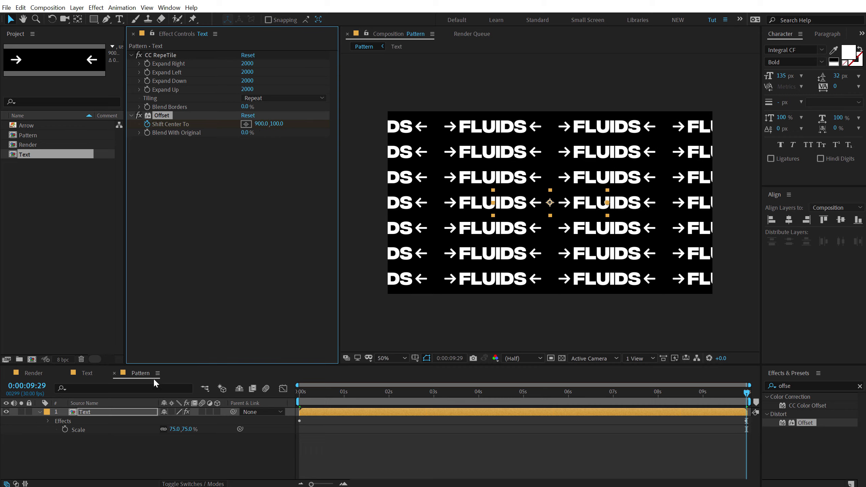
- In the Text composition, add Position keyframes to both Arrow layers at 1 second
left_click(95, 375)
left_click_drag(330, 393, 344, 401)
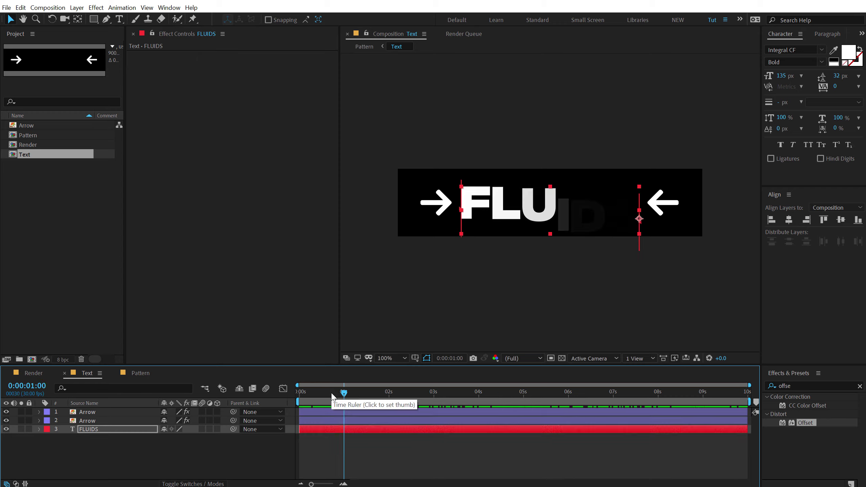
left_click(86, 415)
left_click(89, 424, "shift")
key("p")
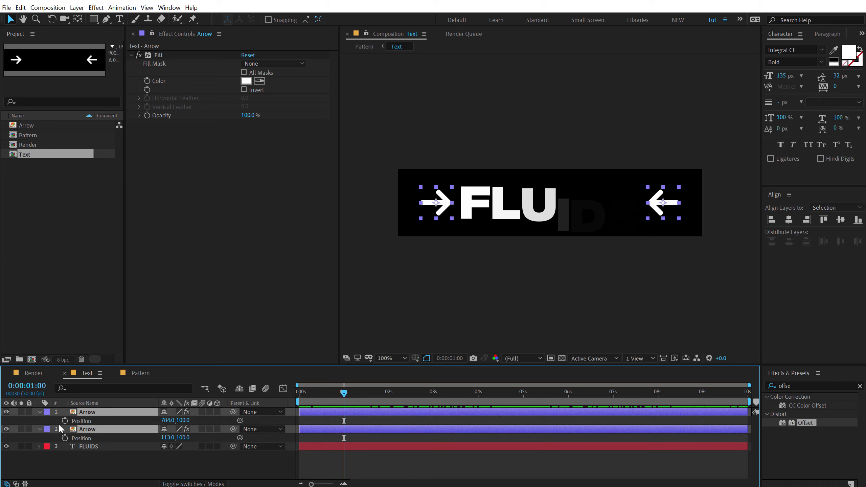
left_click(65, 421)
- On the first frame, move both arrows outside the composition, the left one to about -47 and the right one to about 950 horizontally
left_click_drag(344, 396, 299, 393)
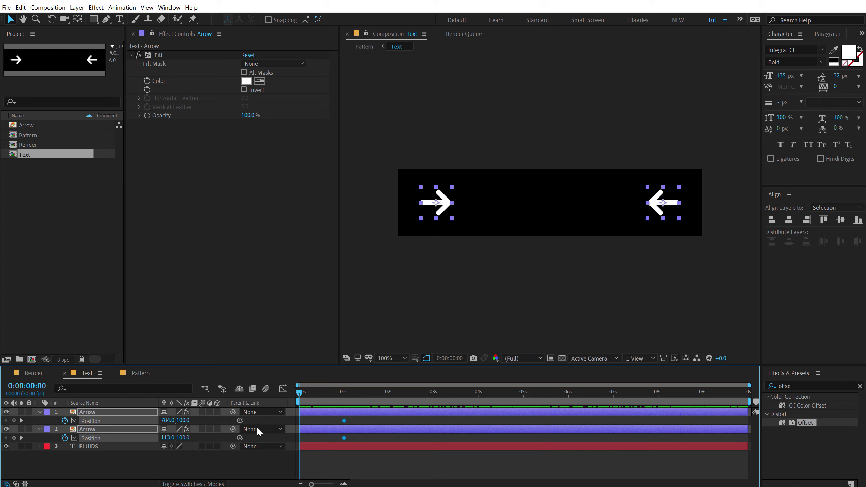
left_click(348, 422)
left_click(436, 202)
left_click_drag(437, 203, 382, 203)
left_click_drag(654, 207, 711, 207)
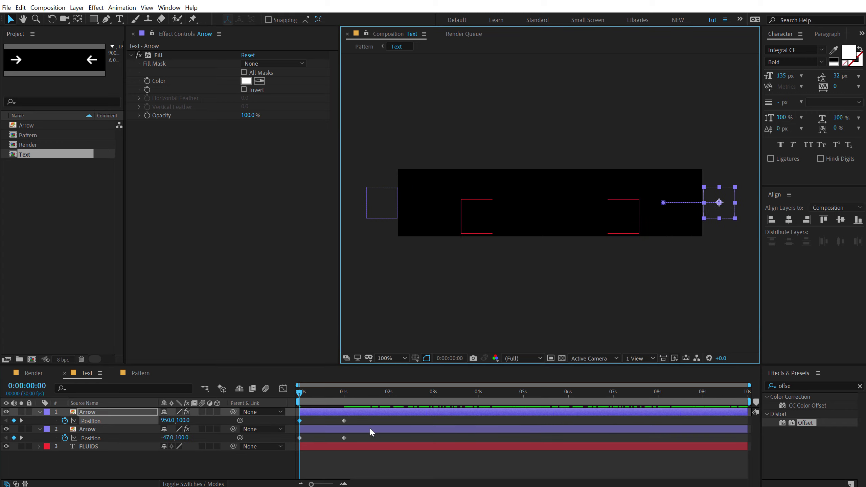
- Apply Easy Ease to both arrows' Position keyframes, reshape the speed graph to a steep early peak with a long slow finish, and preview
left_click_drag(373, 420, 292, 450)
key("F9")
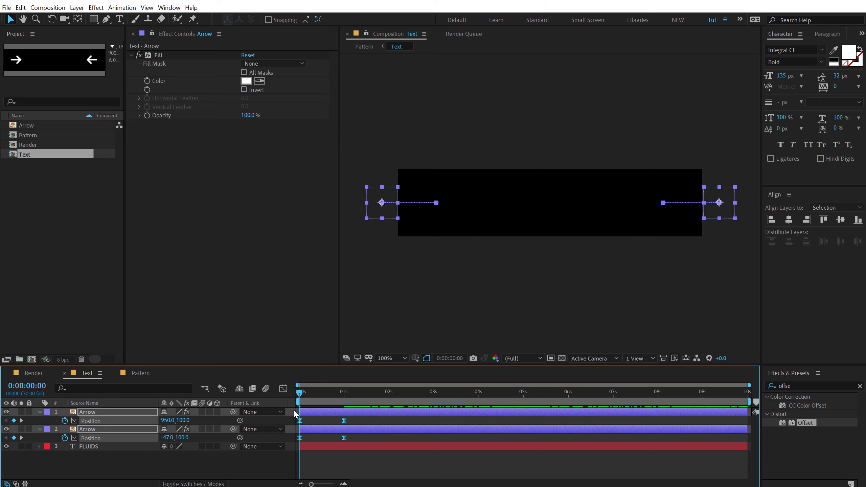
left_click(283, 389)
left_click_drag(192, 365, 193, 258)
scroll(345, 369, "up", 3)
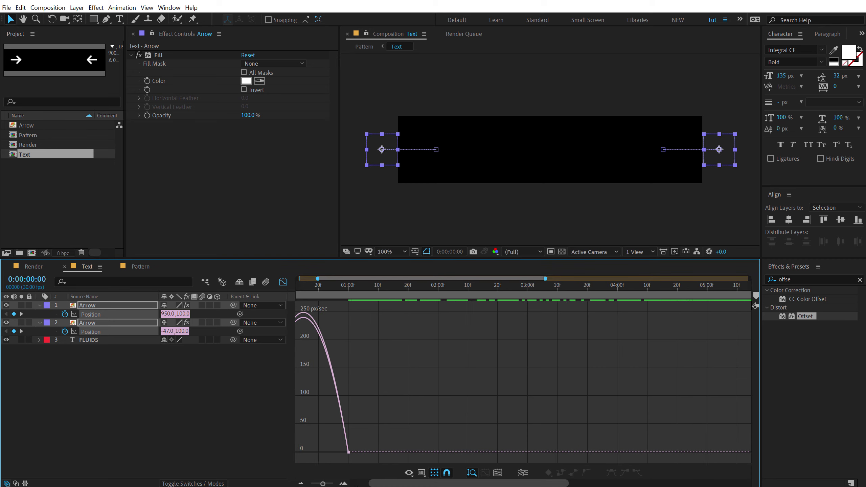
left_click_drag(364, 485, 345, 484)
right_click(428, 387)
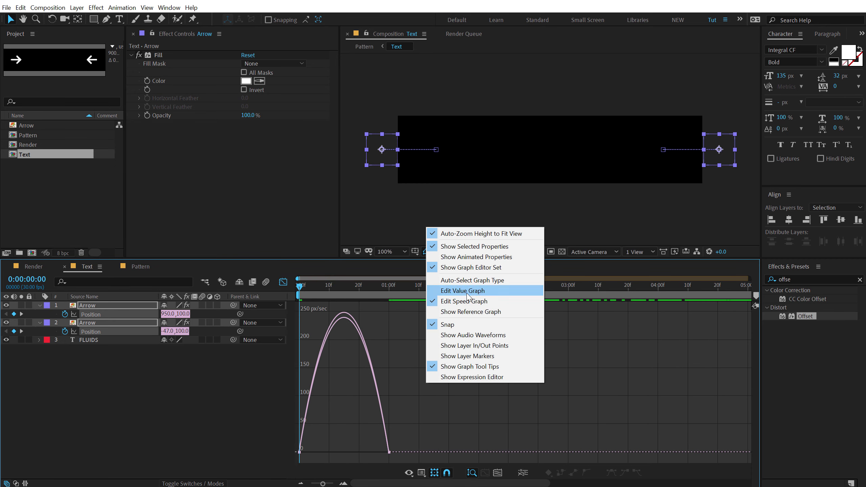
left_click_drag(415, 430, 344, 451)
key("space")
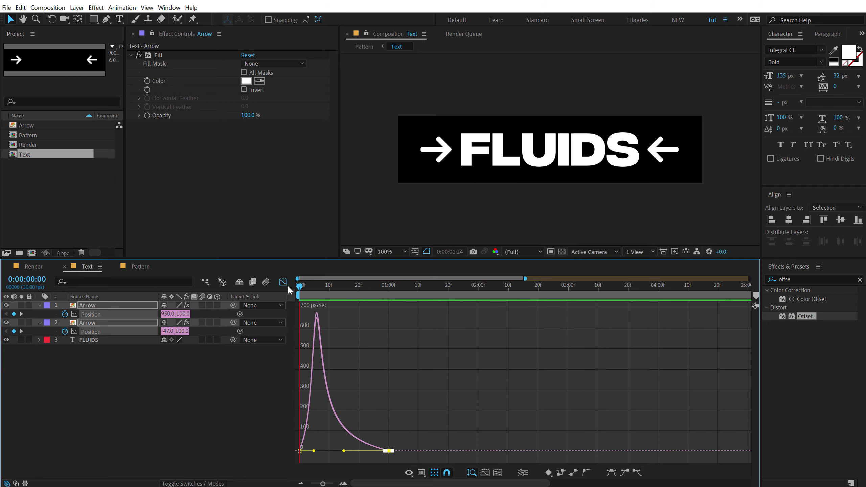
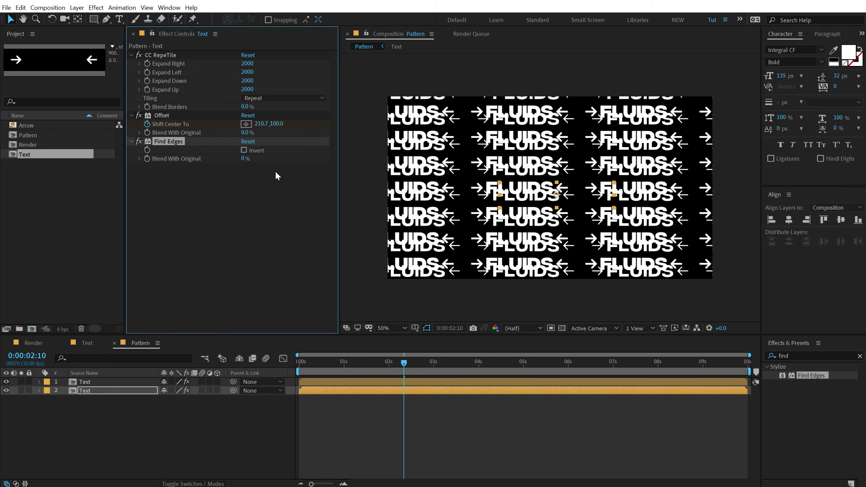
- Invert the Find Edges effect on the lower Text layer in Pattern and check the outlined copy
left_click(244, 150)
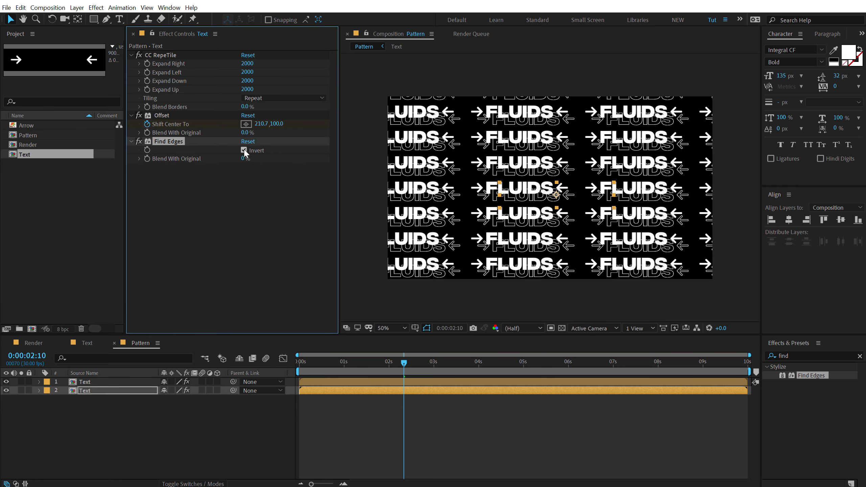
scroll(514, 197, "up", 2)
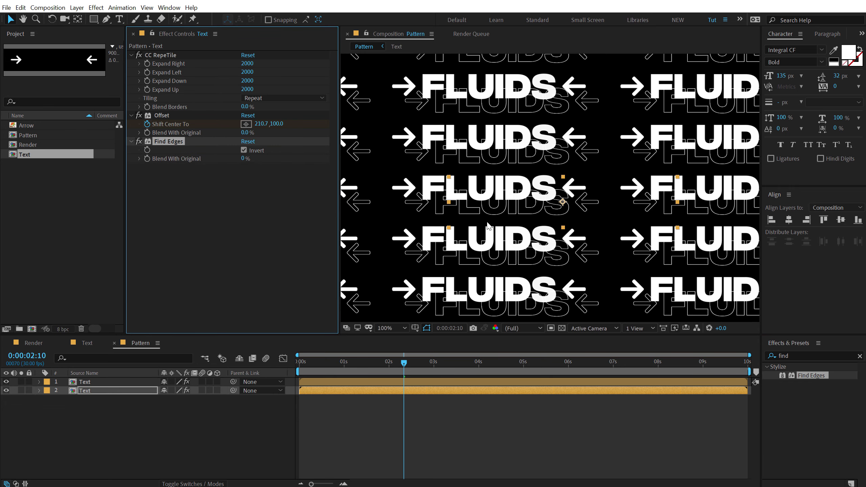
scroll(508, 274, "down", 2)
left_click(426, 402)
left_click_drag(301, 361, 392, 366)
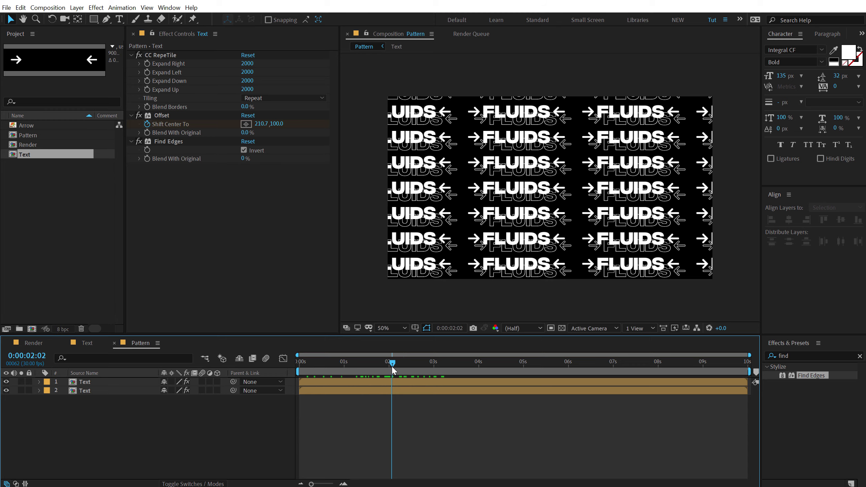
- Set the upper Text layer's horizontal Offset Shift Center To value to 1100 on the last frame and review the motion
left_click_drag(391, 365, 747, 363)
left_click(82, 382)
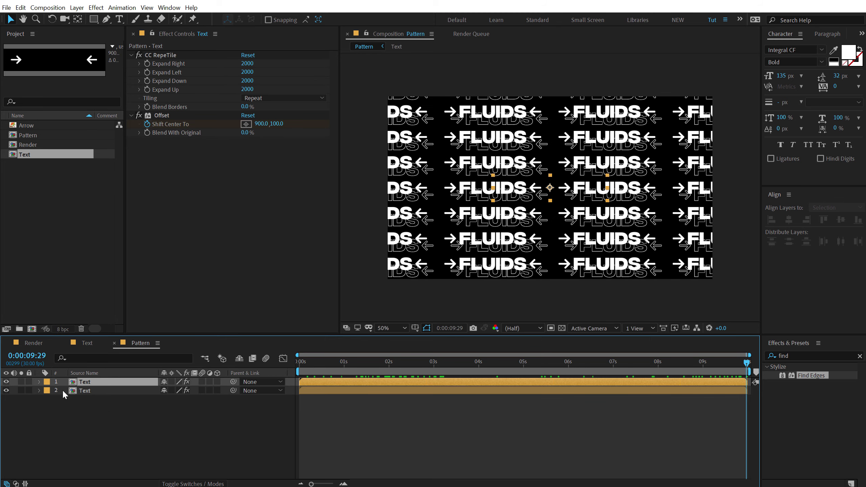
left_click(261, 124)
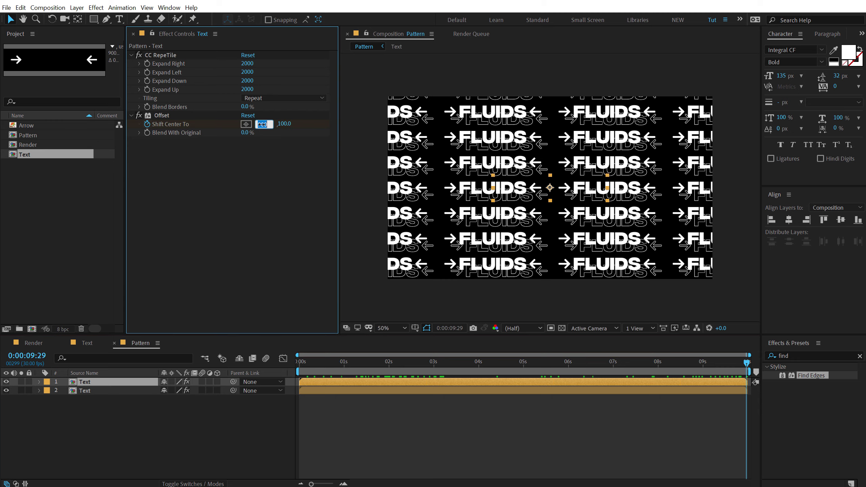
type("1100")
left_click(360, 456)
left_click_drag(317, 364, 781, 336)
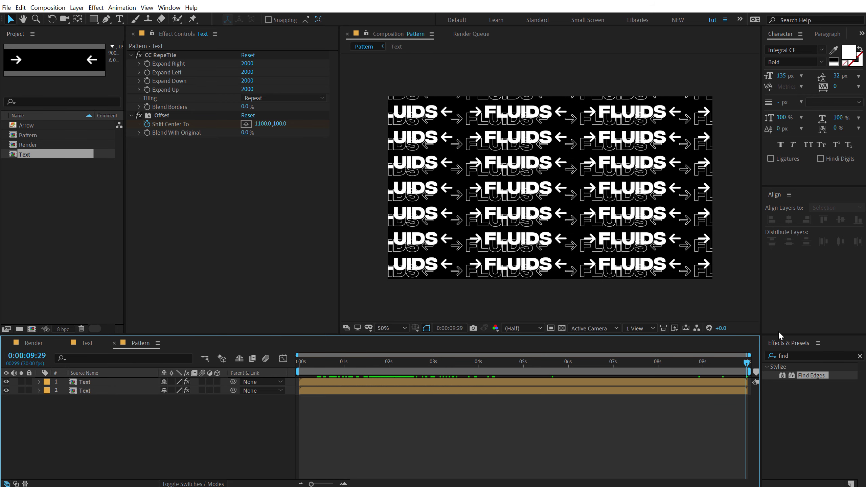
- Set the lower Text layer's horizontal Offset Shift Center To value to 800 on the last frame and review both layers moving
left_click(87, 389)
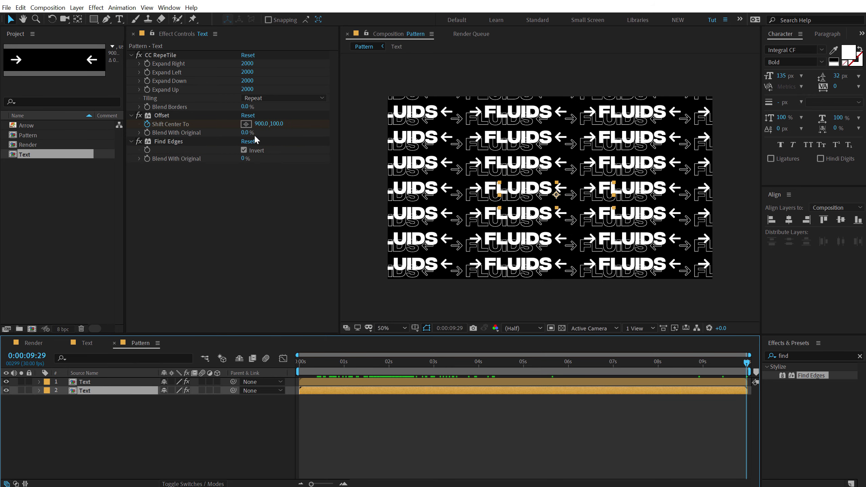
left_click(261, 124)
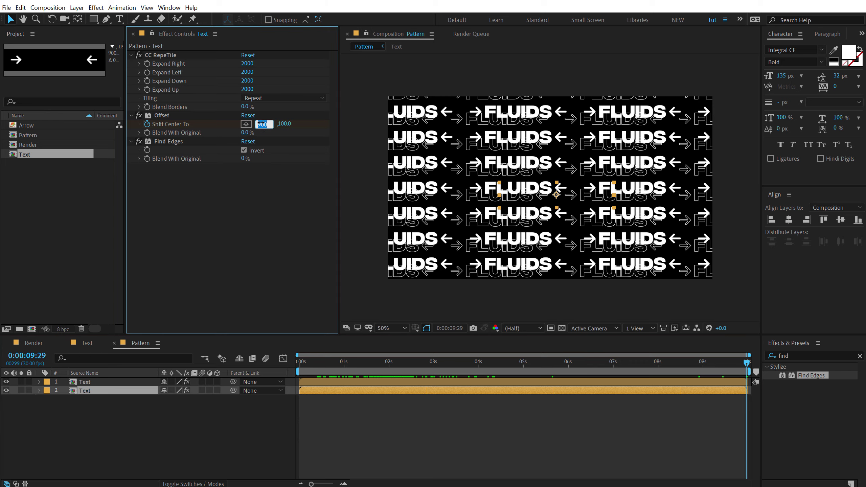
type("800.0")
key("Return")
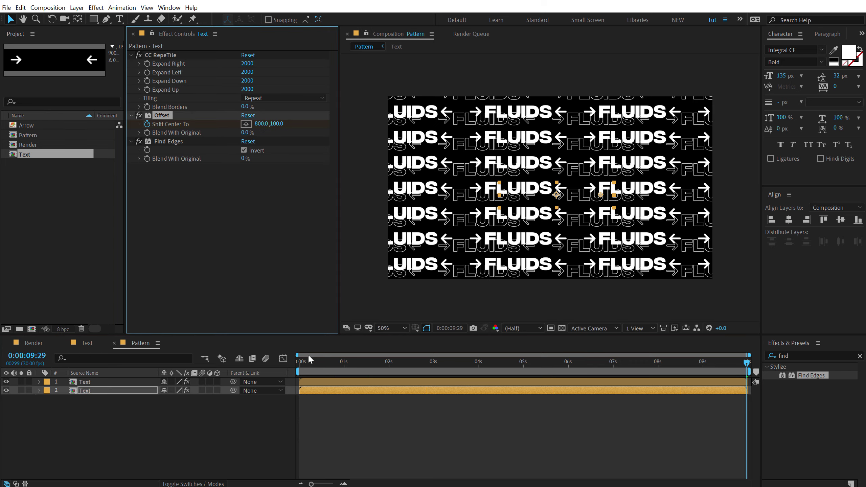
left_click_drag(301, 359, 477, 371)
left_click(218, 442)
mouse_move(384, 362)
left_mouse_down()
mouse_move(402, 362)
mouse_move(384, 360)
mouse_move(393, 360)
left_mouse_up()
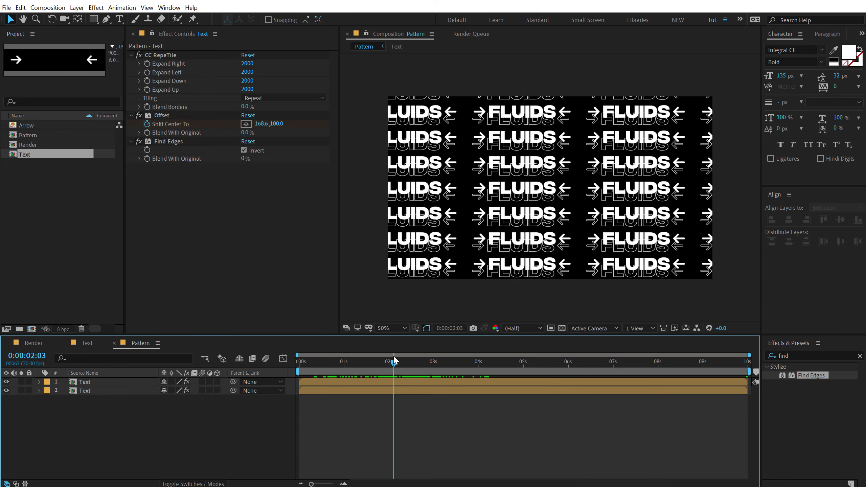
- Create a 1920 x 1080, 30 fps, 10-second composition named Map_01
left_click(81, 242)
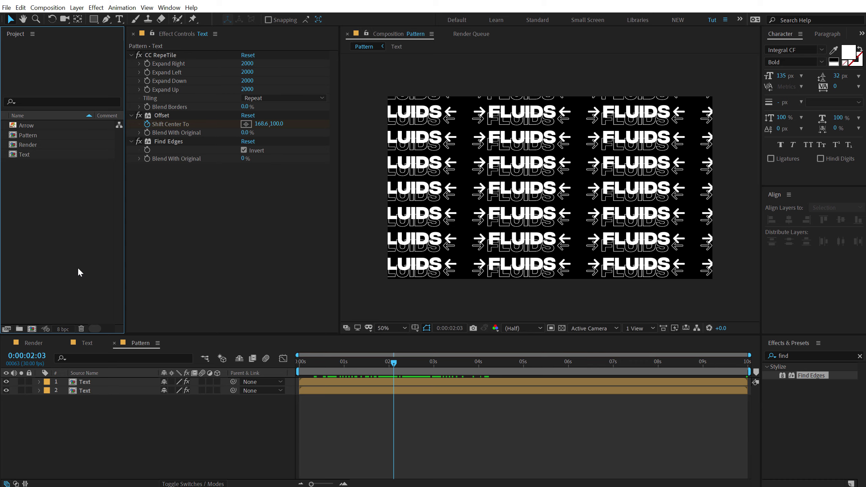
left_click(31, 329)
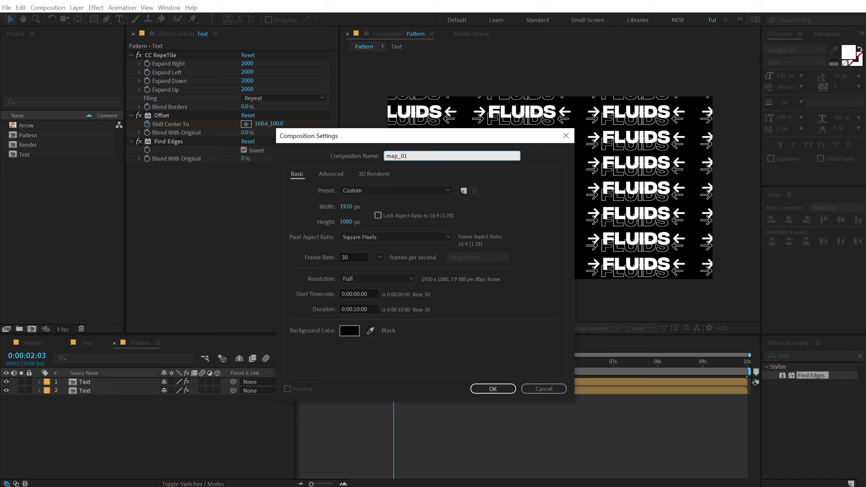
key("BackSpace")
type("M")
left_click(498, 392)
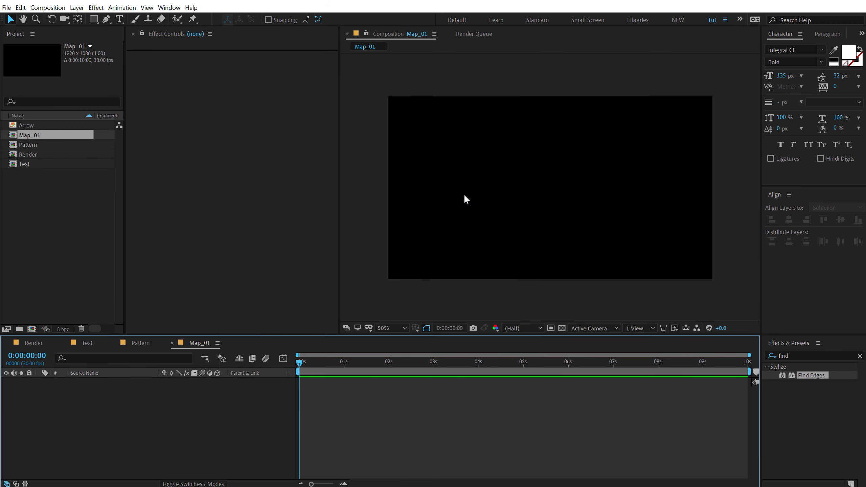
- Set up a white (ffffff) solid in Map_01 and start its name with Cir, widening the composition view beforehand
left_click_drag(339, 160, 293, 160)
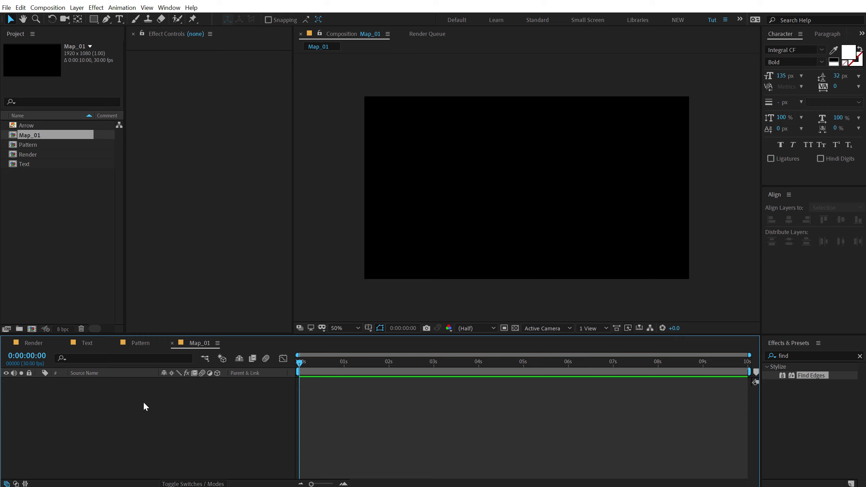
key("ctrl+y")
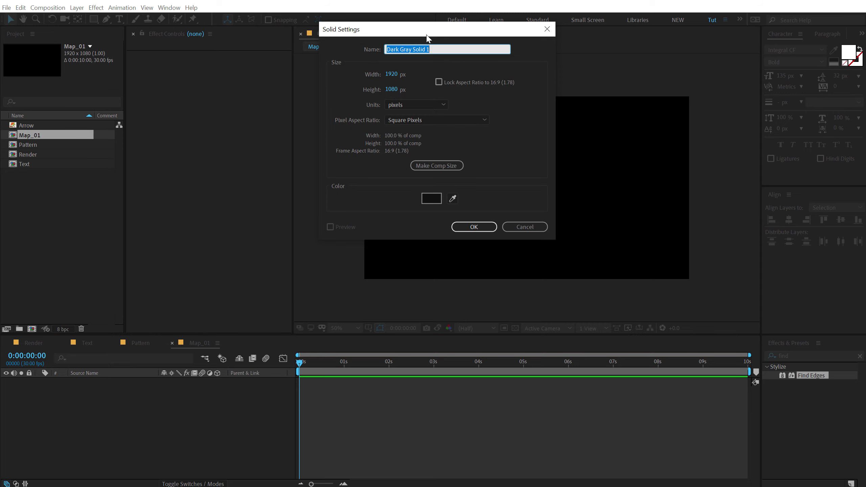
left_click_drag(429, 38, 434, 113)
left_click(437, 274)
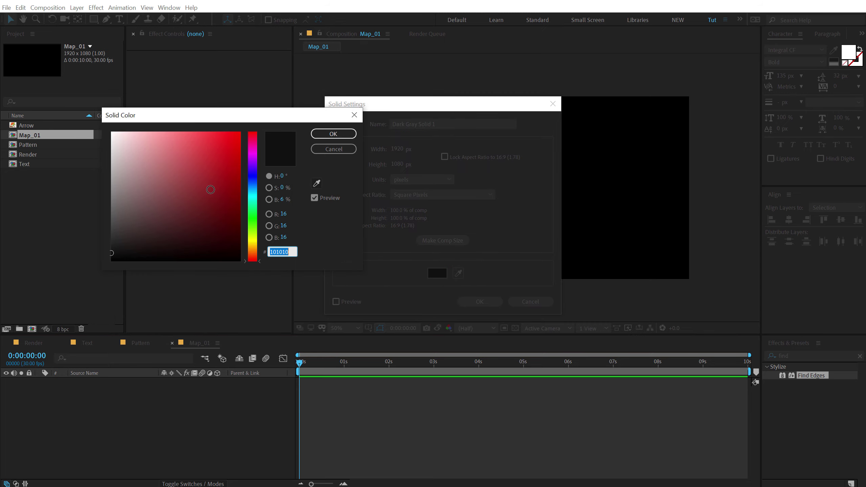
type("ffffff")
left_click(333, 133)
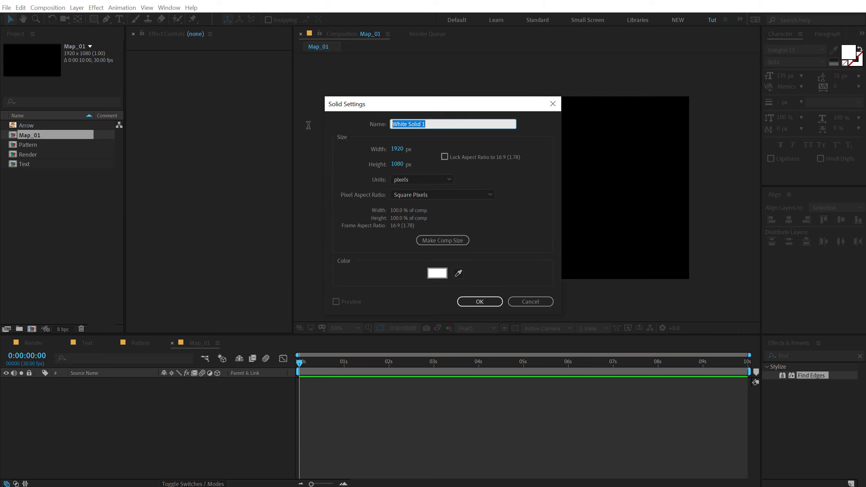
type("Cir")
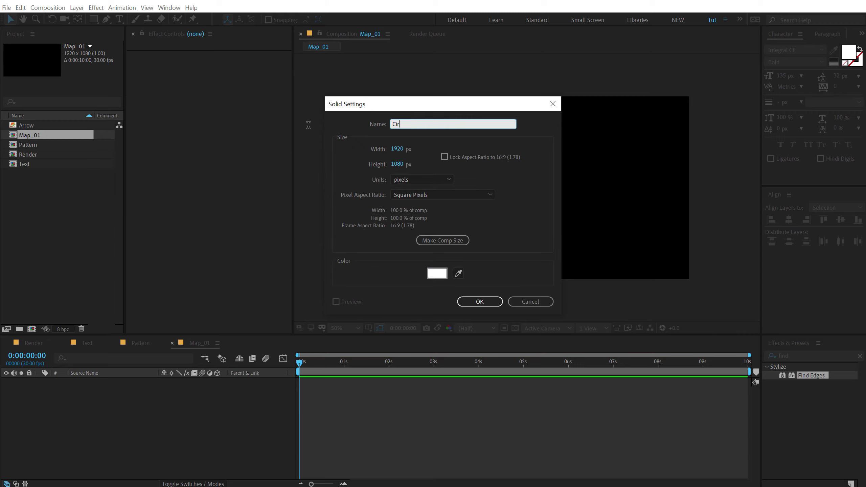
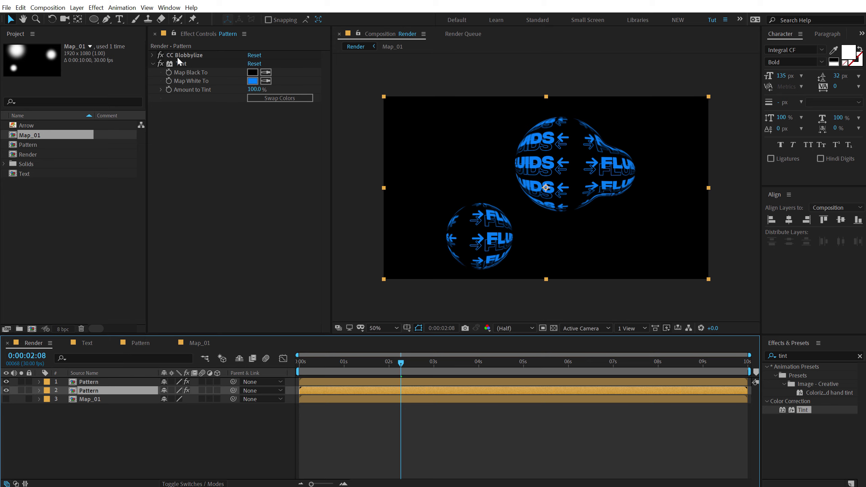
- Set the lower Pattern layer's Tint Map White To colour to white and expand its CC Blobbylize settings
left_click(253, 81)
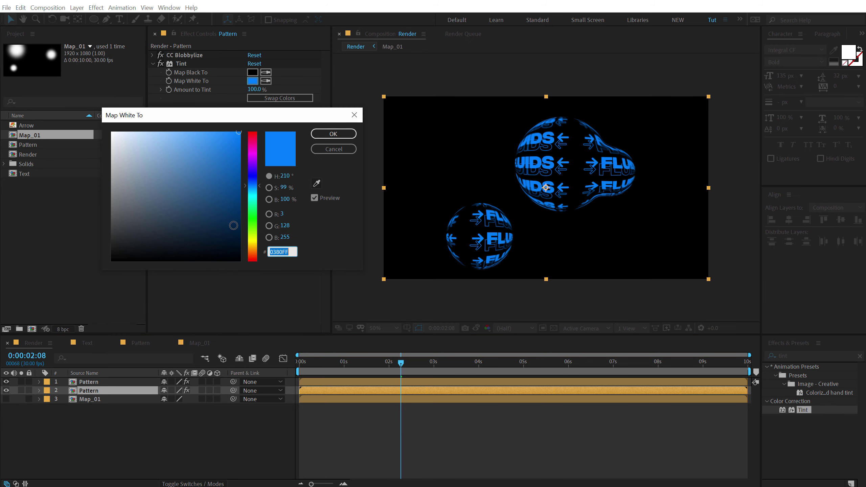
left_click(117, 133)
left_click(329, 135)
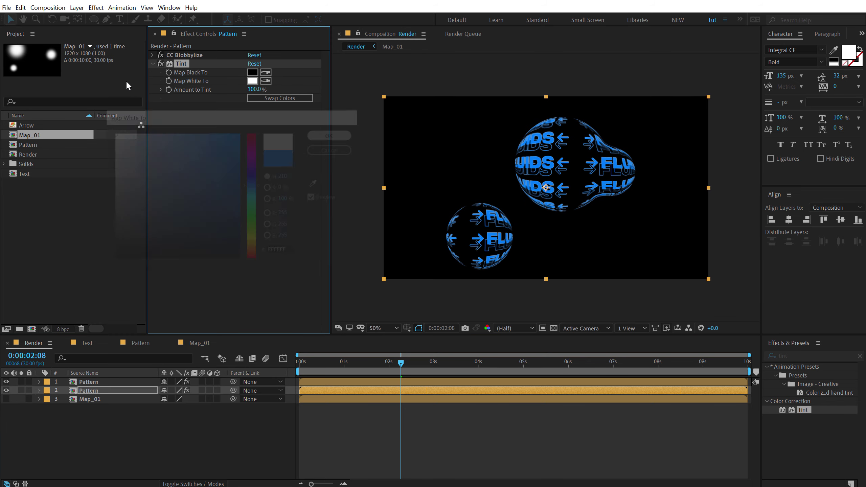
left_click(153, 55)
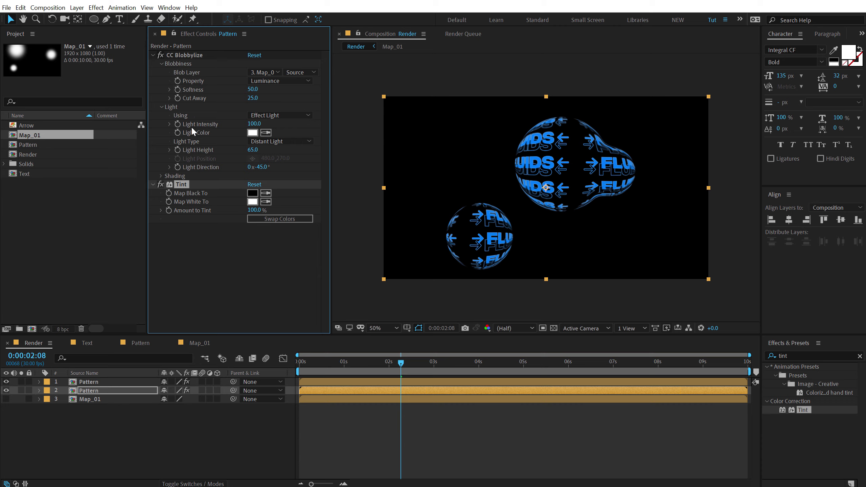
- Duplicate the Map_01 composition as Map_02 and place it as a hidden layer beneath Map_01 in Render
left_click(36, 136)
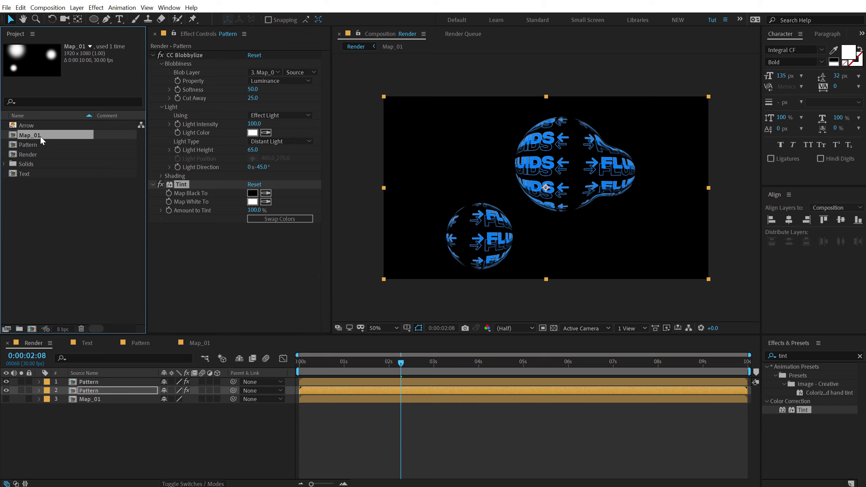
key("ctrl+d")
left_click_drag(31, 148, 92, 412)
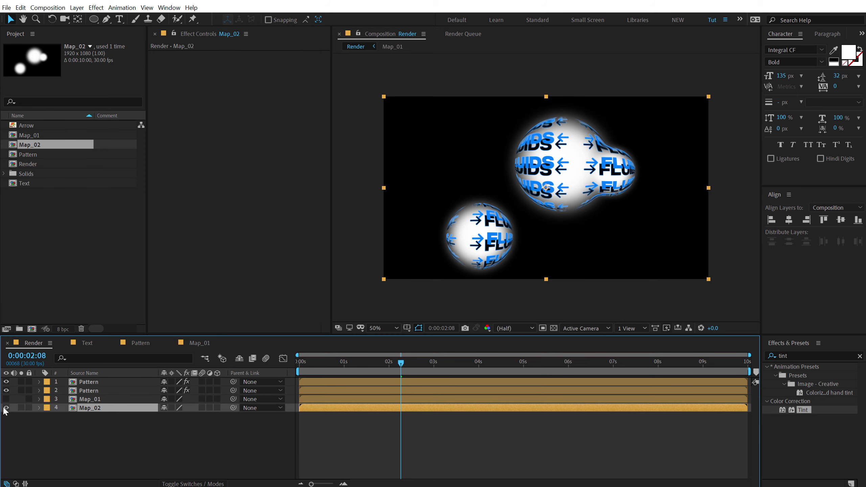
- Open Map_02 and add an adjustment layer named Invert above the circles
double_click(98, 408)
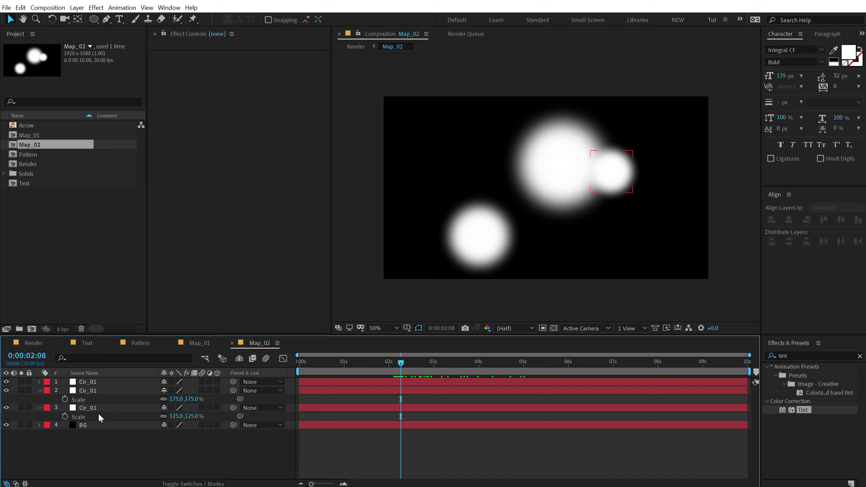
right_click(86, 457)
mouse_move(113, 352)
left_click(231, 429)
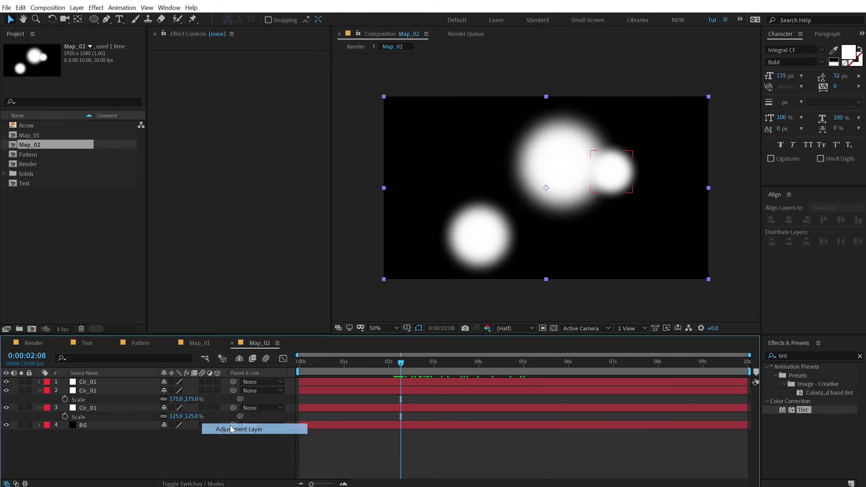
key("Return")
type("Inver")
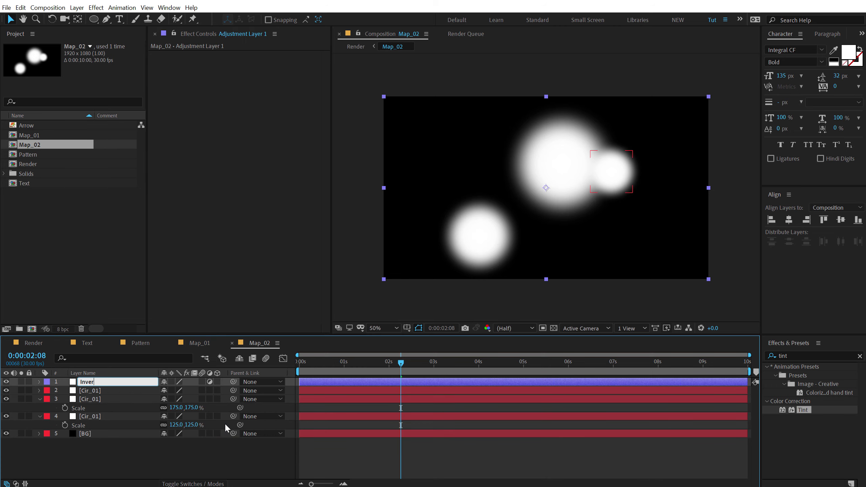
type("t")
key("Return")
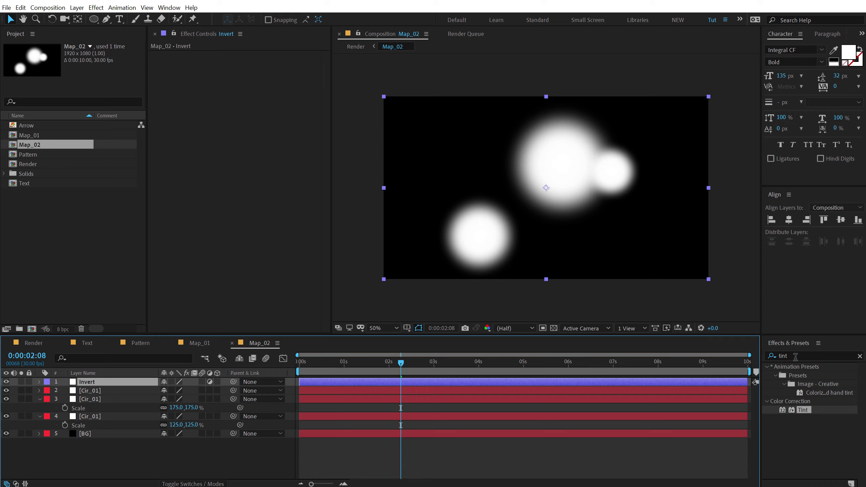
- Apply the Invert effect to the Invert adjustment layer
key("ctrl+5")
type("inve")
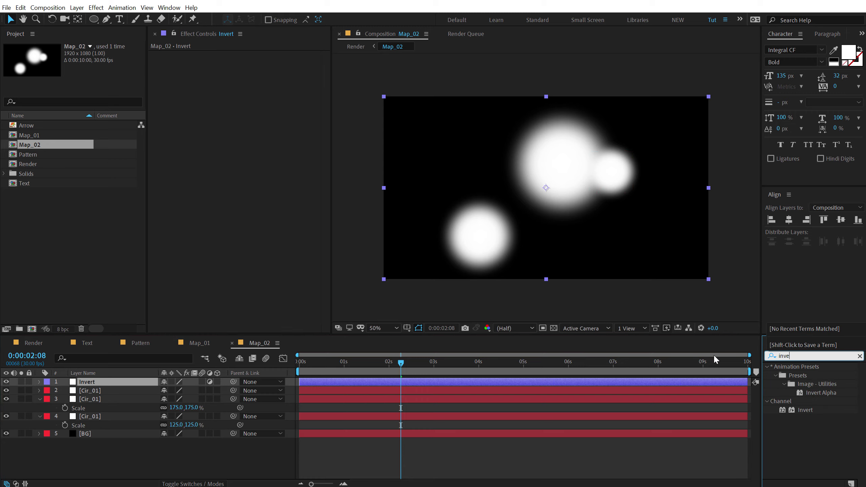
double_click(800, 409)
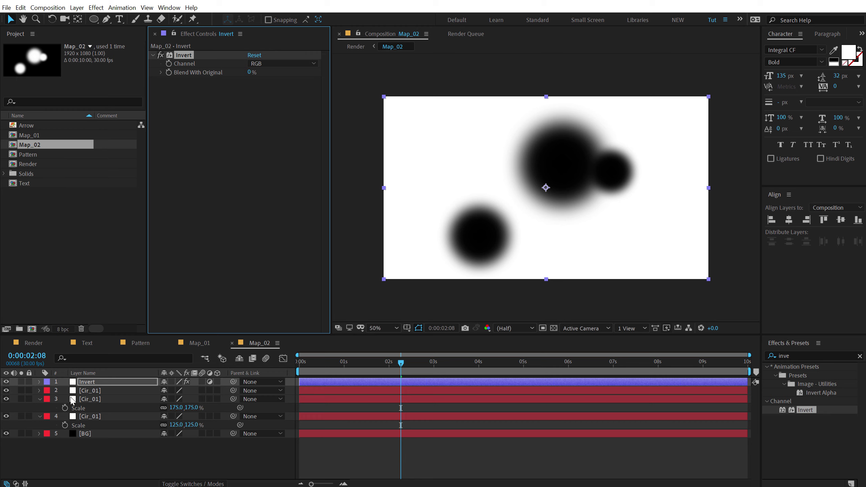
- In Render, set the lower Pattern layer's CC Blobbylize Blob Layer to Map_02
left_click(47, 345)
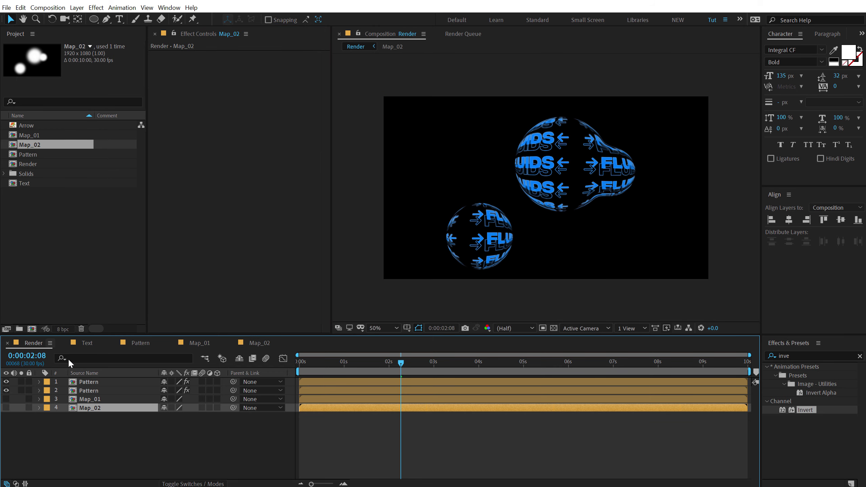
left_click(93, 390)
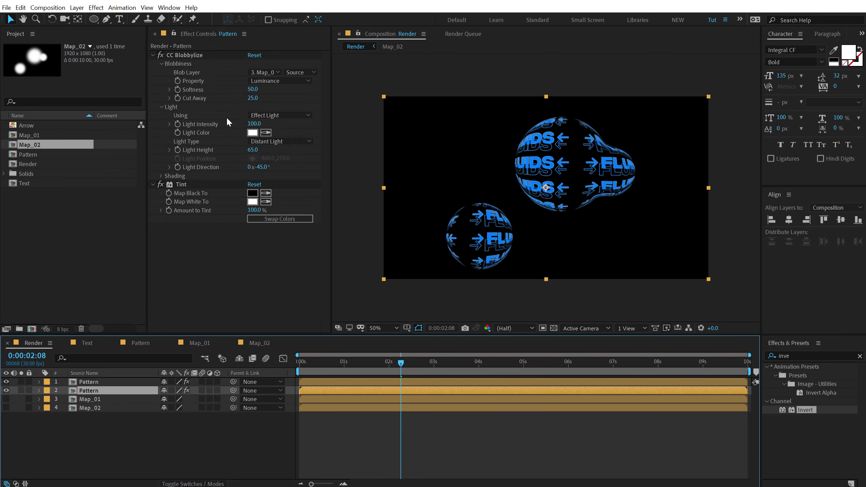
left_click(266, 72)
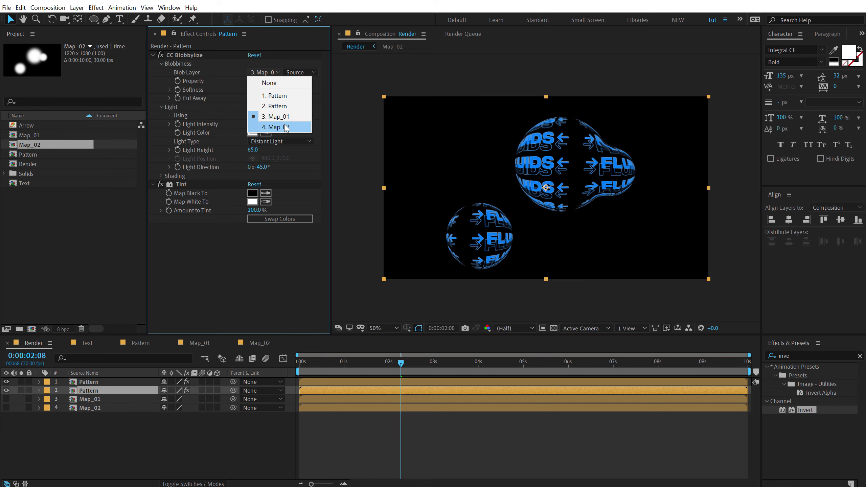
left_click(285, 128)
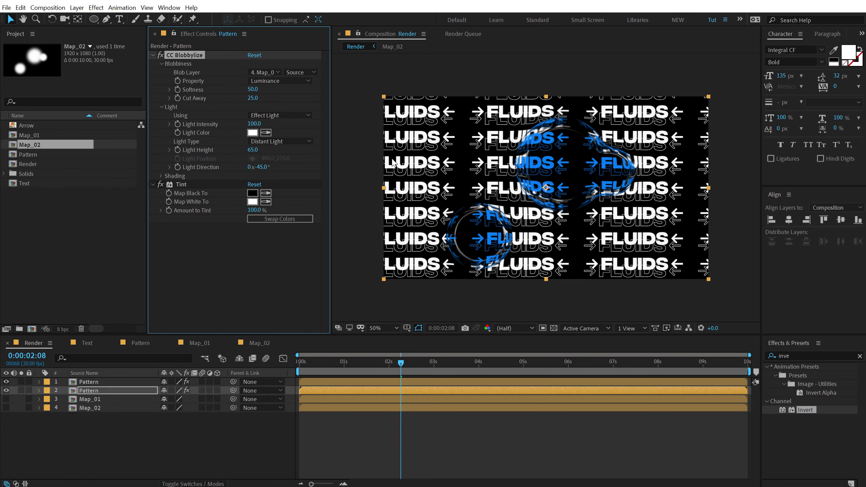
- Set the lower Pattern layer's CC Blobbylize Cut Away to 76 and Softness to 50.2, and inspect the blob edges at 0:00:01:24
key("period")
left_click_drag(251, 99, 274, 96)
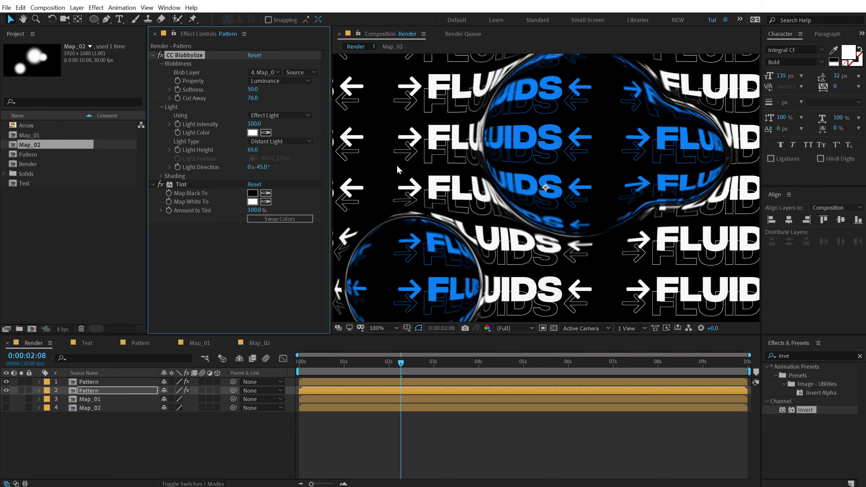
scroll(397, 164, "down", 1)
scroll(397, 164, "up", 1)
mouse_move(253, 89)
left_mouse_down()
mouse_move(388, 87)
mouse_move(254, 88)
left_mouse_up()
scroll(546, 207, "down", 2)
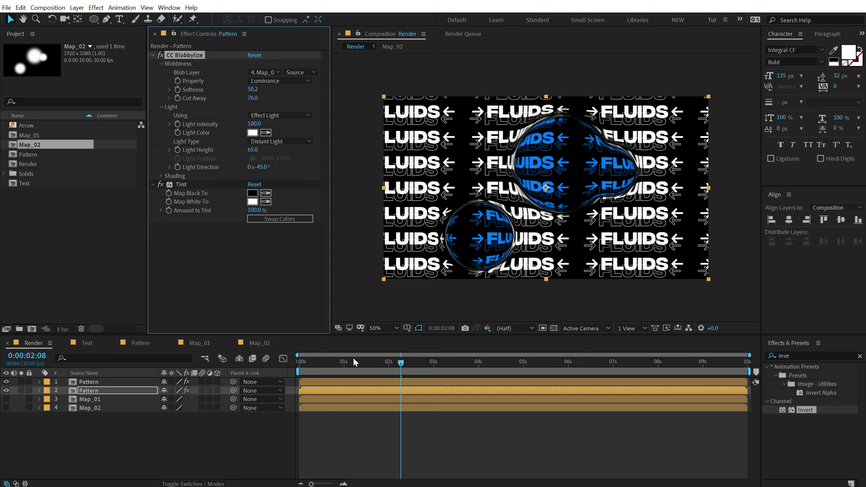
left_click_drag(354, 361, 380, 356)
scroll(565, 174, "up", 2)
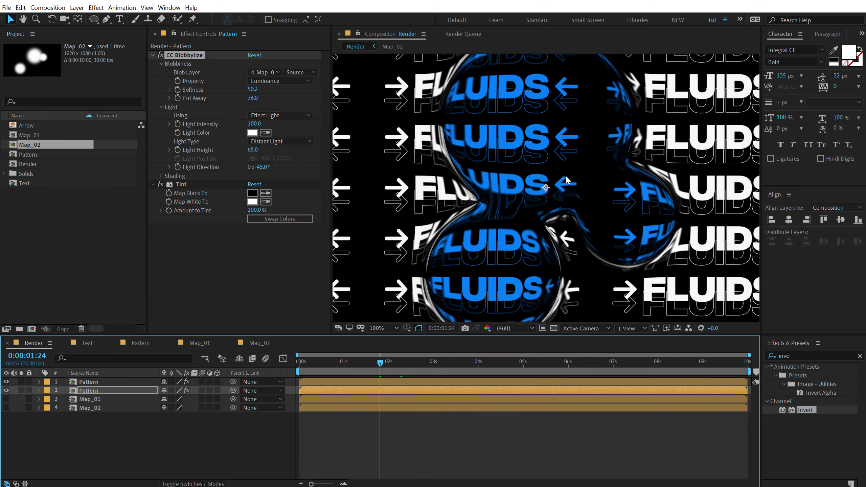
scroll(546, 139, "down", 2)
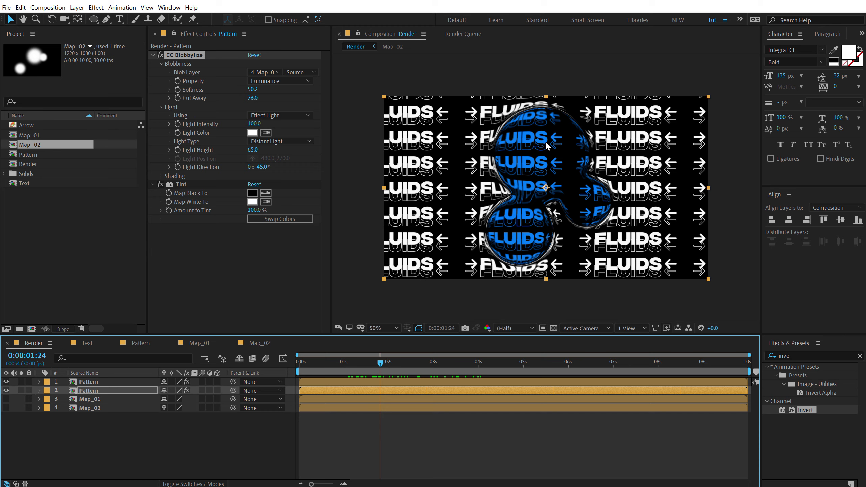
- Apply the CC Glass effect to the upper Pattern layer
left_click(90, 382)
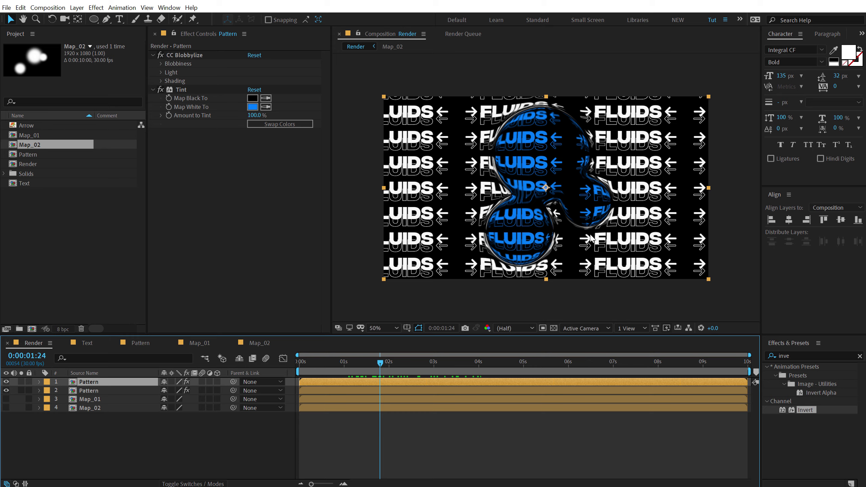
left_click(795, 356)
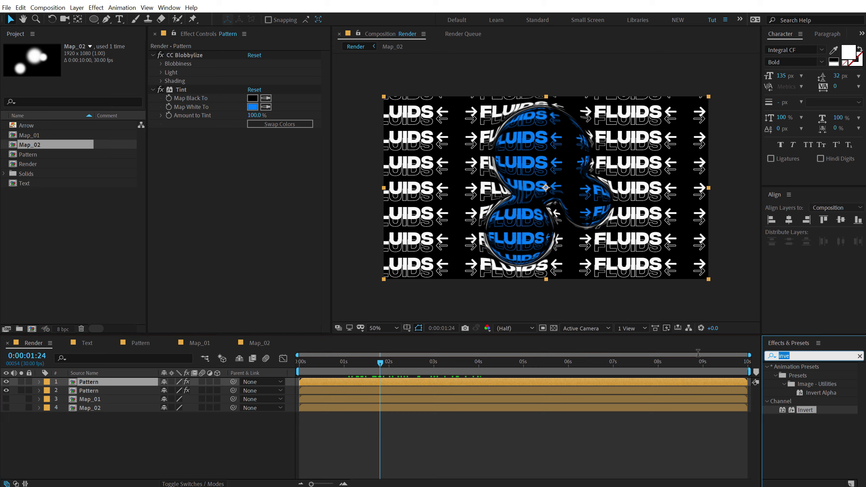
type("cc gl")
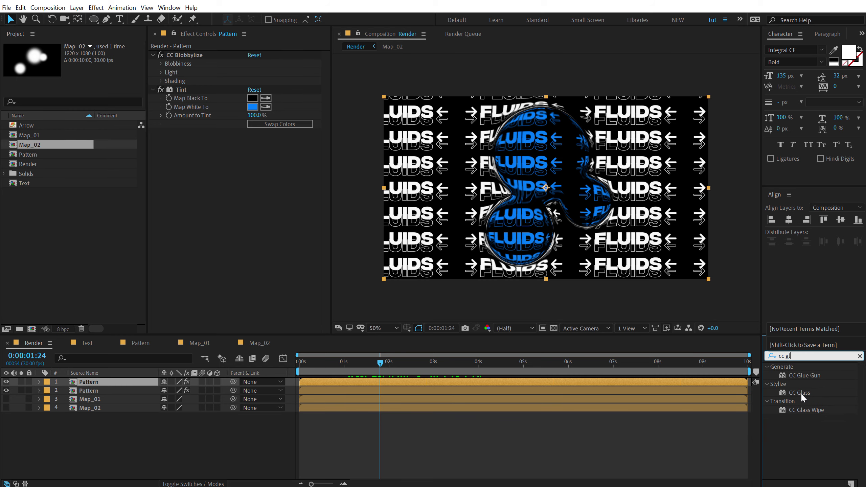
double_click(801, 393)
key("period")
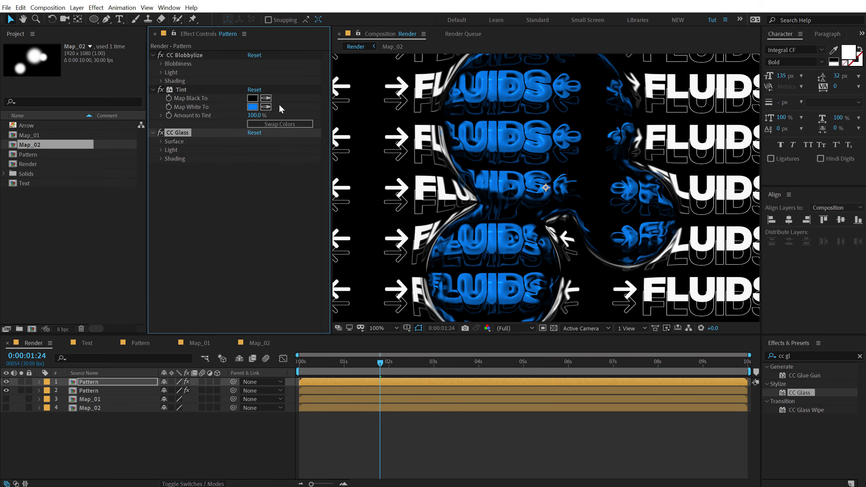
- Set the CC Glass surface Softness to 50, Height to 20 and Displacement to 10
left_click(161, 141)
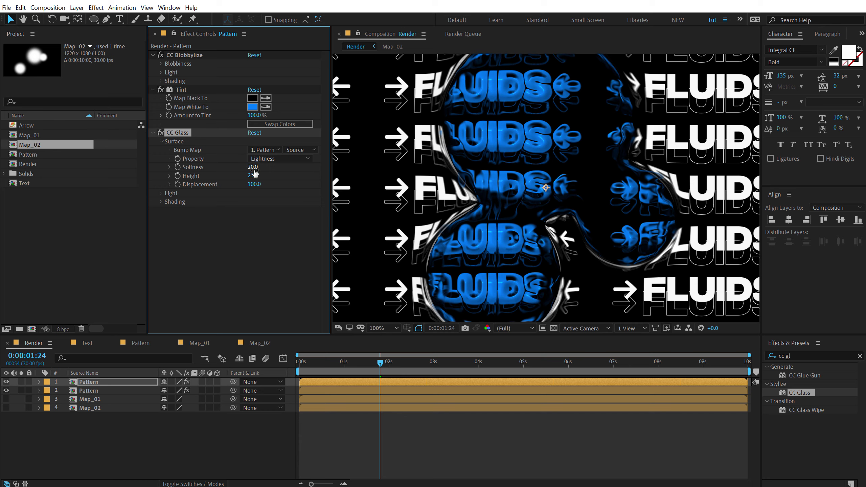
type("50")
key("Return")
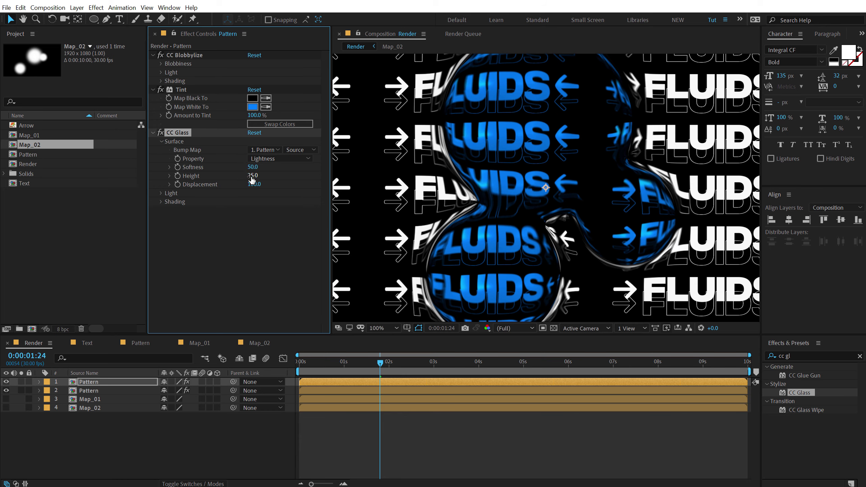
left_click(252, 176)
type("20")
key("Return")
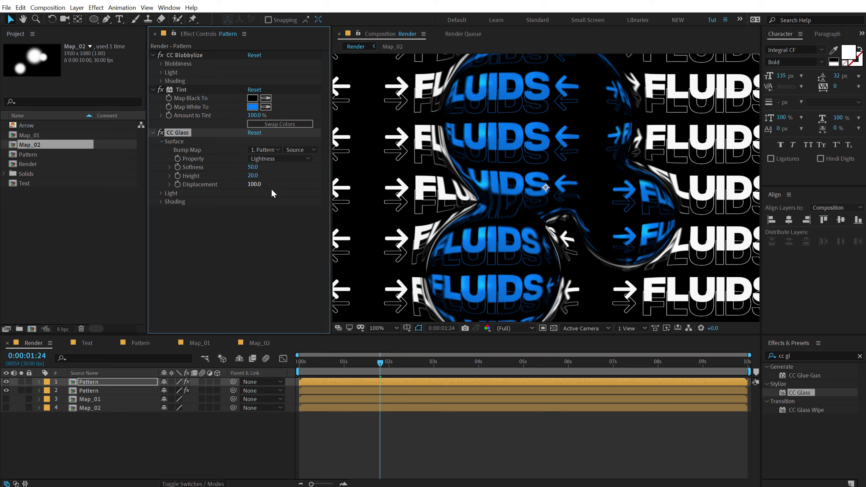
left_click(254, 184)
type("10")
key("Return")
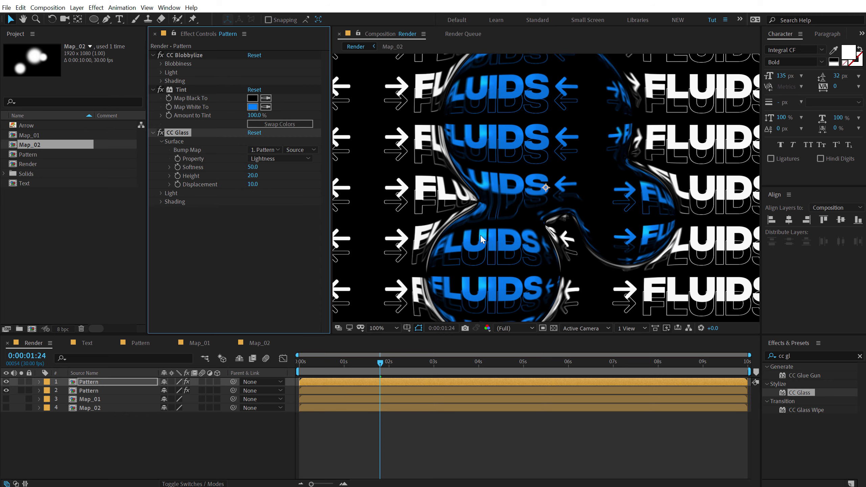
- Set the CC Glass shading Specular value to 85
left_click(160, 201)
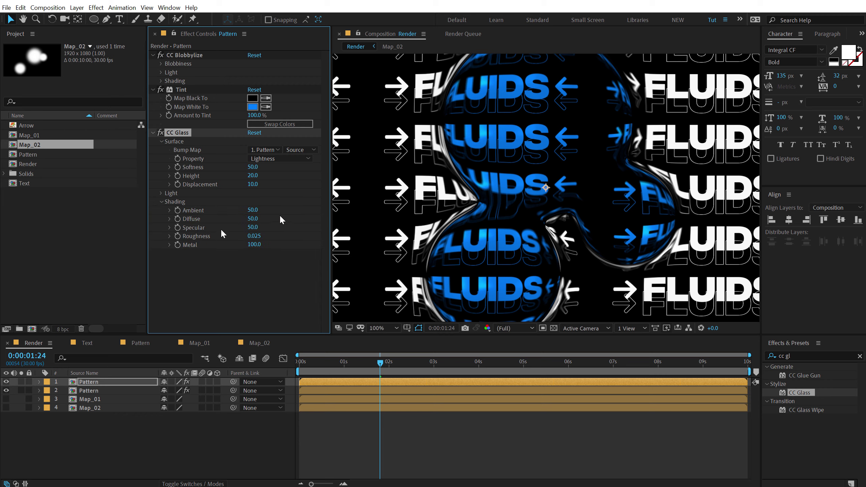
left_click_drag(252, 228, 267, 223)
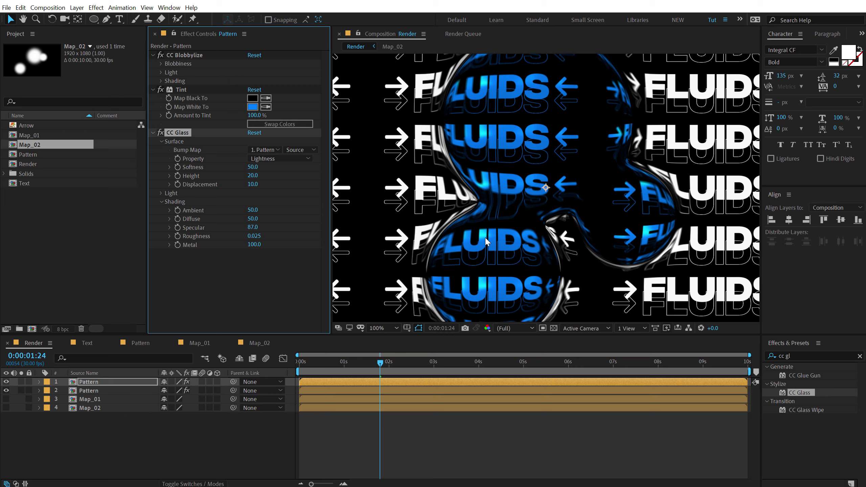
left_click_drag(254, 228, 289, 216)
left_click_drag(257, 228, 258, 228)
- Set the CC Glass Light Intensity to 123 and review the blob motion up to 0:00:02:15
left_click(161, 194)
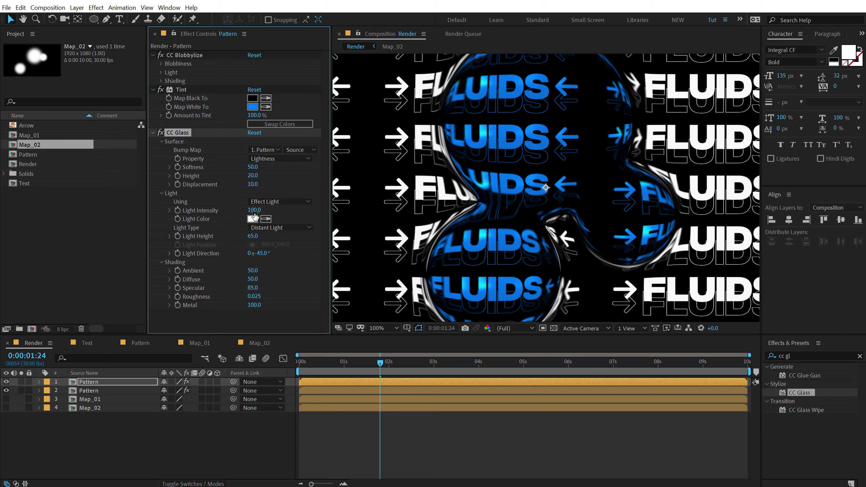
left_click_drag(253, 210, 265, 209)
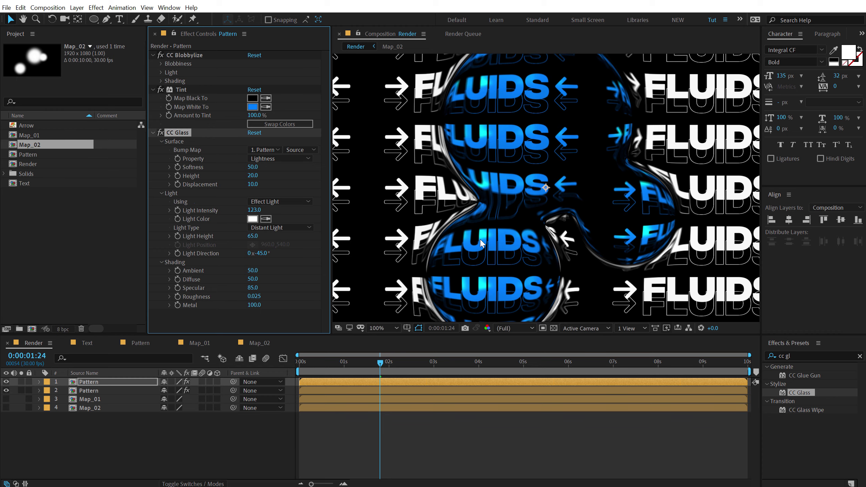
key("comma")
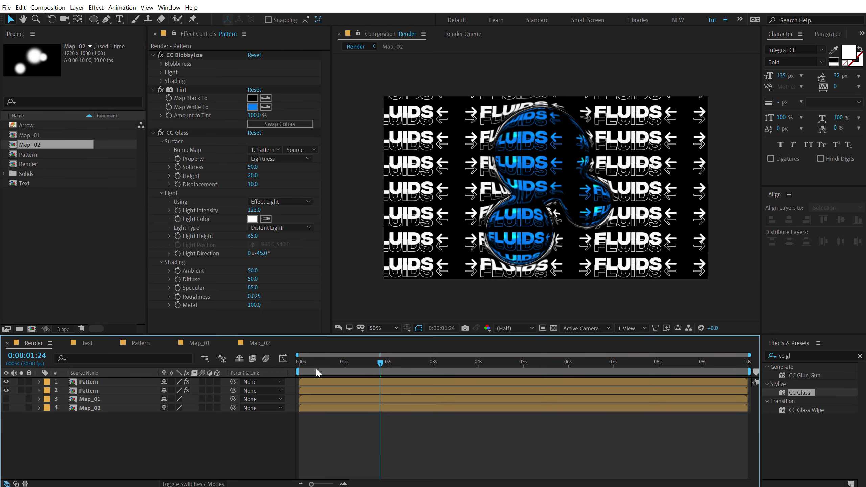
left_click_drag(316, 364, 412, 326)
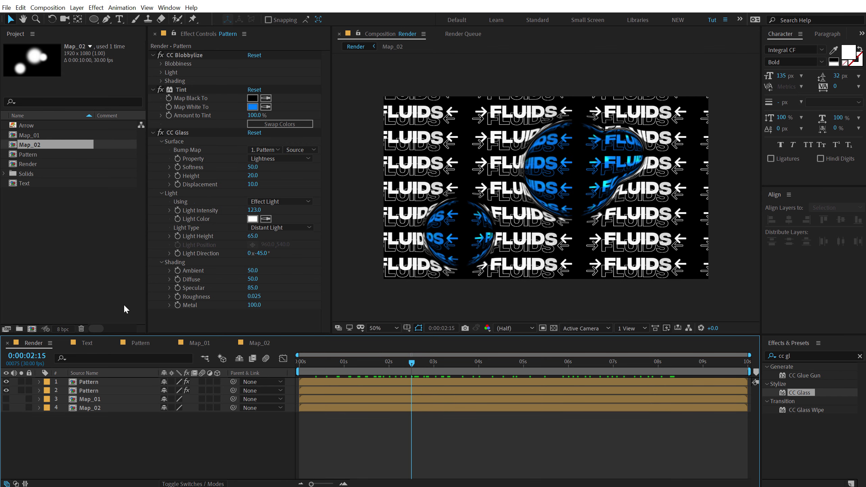
- Apply the Turbulent Displace effect to the lowest Cir_01 layer, just above BG, in Map_01
left_click(197, 343)
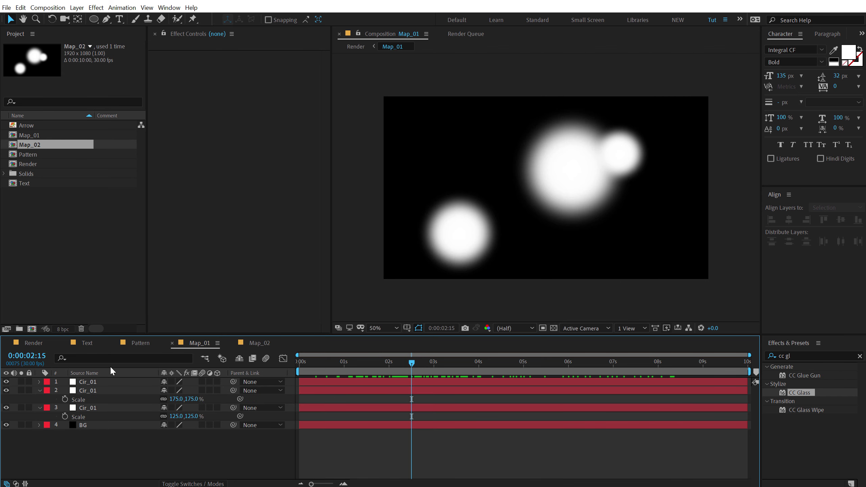
left_click(94, 409)
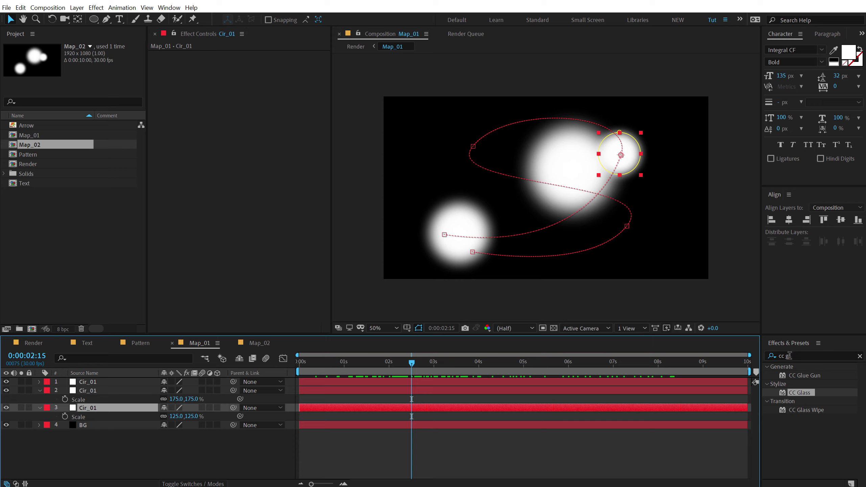
left_click(806, 355)
type("turb")
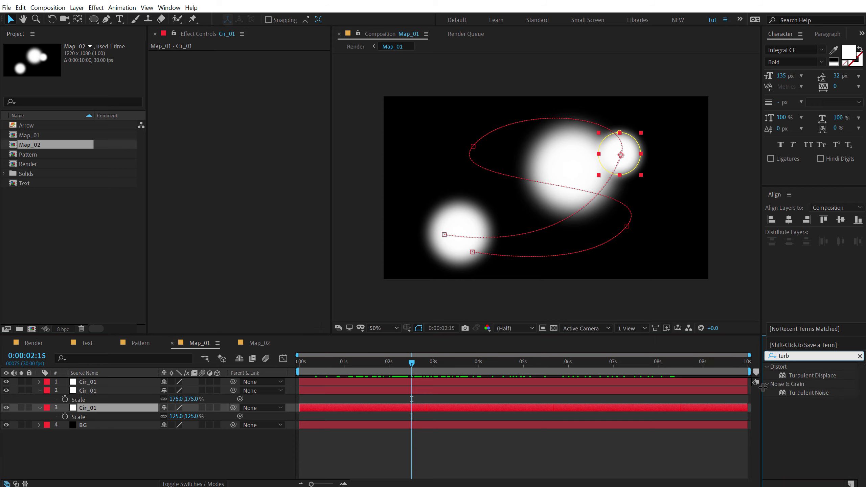
left_click(803, 375)
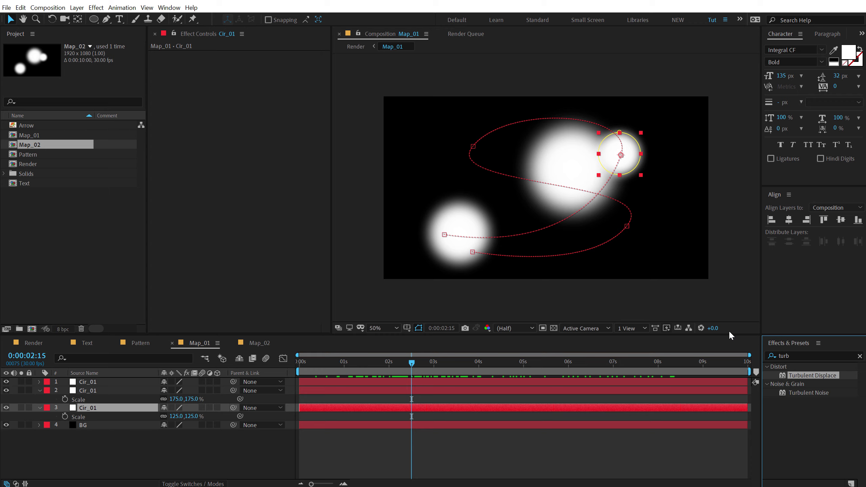
double_click(800, 375)
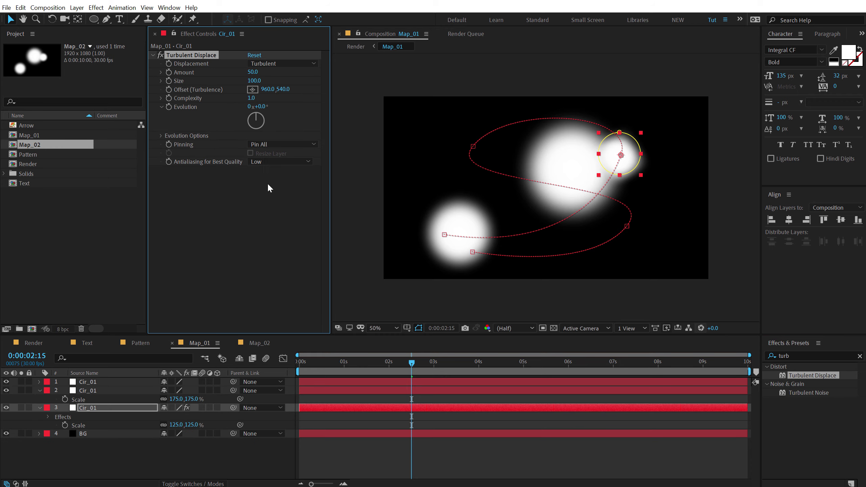
- Set the Turbulent Displace Amount to 100 and copy the effect to the other two Cir_01 layers in Map_01
left_click(253, 72)
type("100")
key("Return")
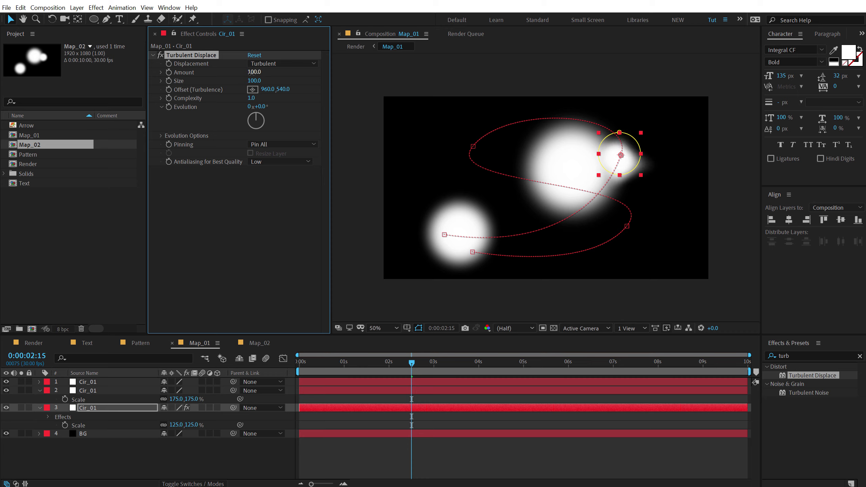
left_click(98, 381)
left_click(96, 392, "shift")
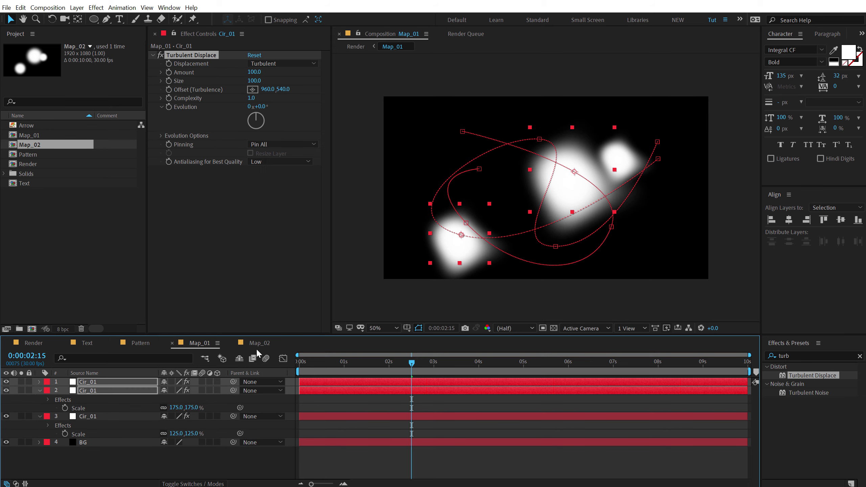
- Give all three Cir_01 layers in Map_02 the same Turbulent Displace effect
left_click(258, 343)
left_click(97, 390)
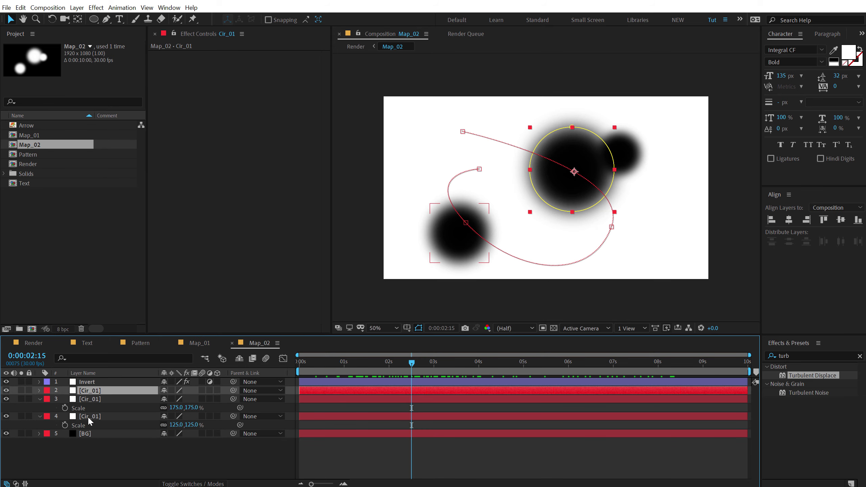
left_click(88, 416, "shift")
key("s")
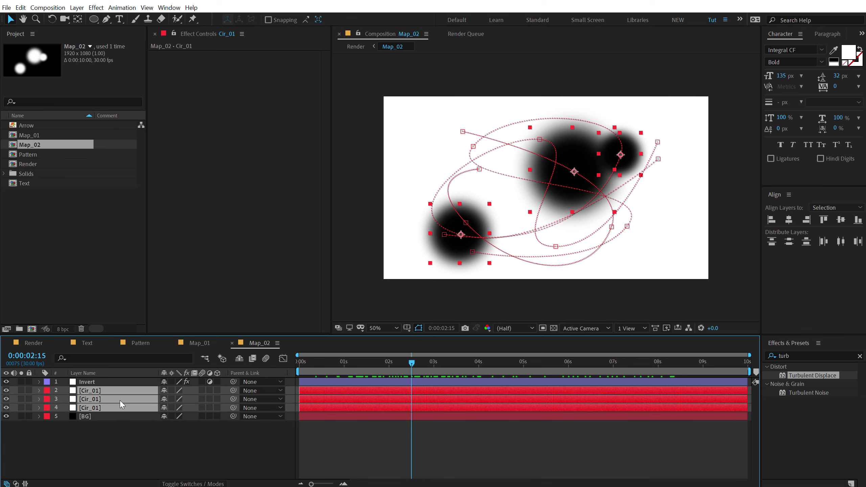
key("ctrl+alt+shift+e")
- Review the turbulence-distorted blobs in the Render composition up to 0:00:02:04
left_click(34, 343)
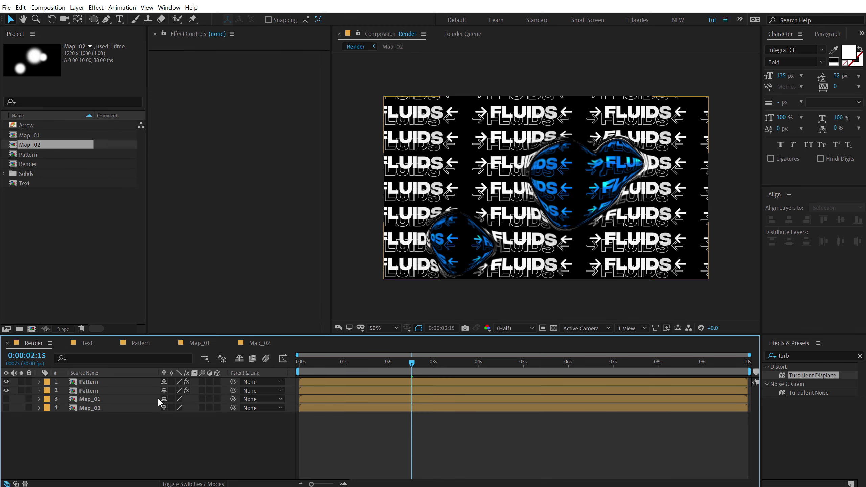
left_click(325, 362)
left_click_drag(332, 365, 395, 362)
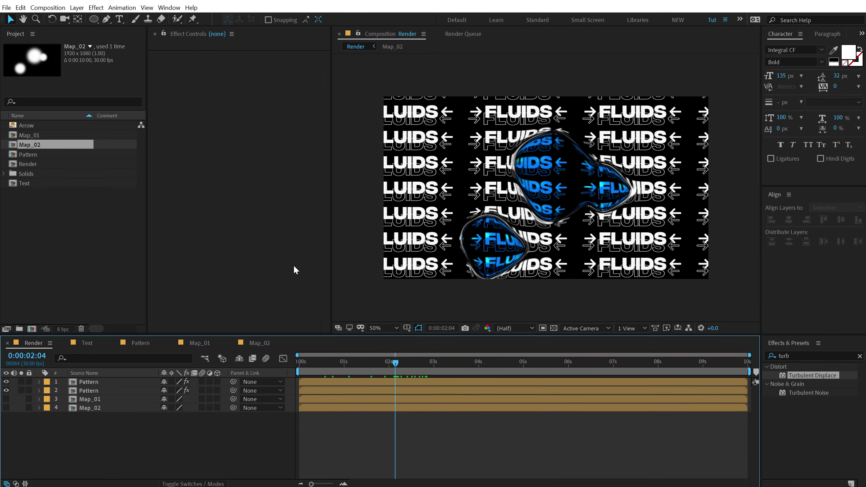
- Drive the Turbulent Displace Evolution of Map_01's lowest Cir_01 layer with the expression time*100 and preview the motion
left_click(261, 344)
left_click(204, 344)
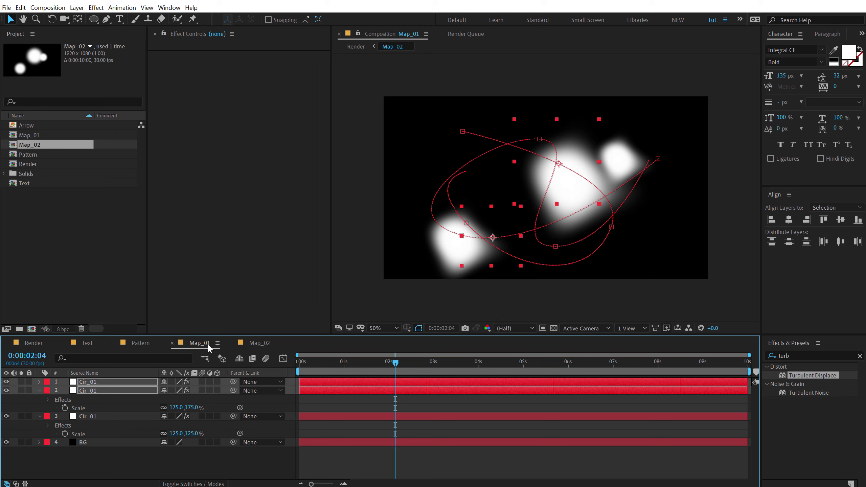
left_click(40, 391)
left_click(40, 399)
left_click(92, 399)
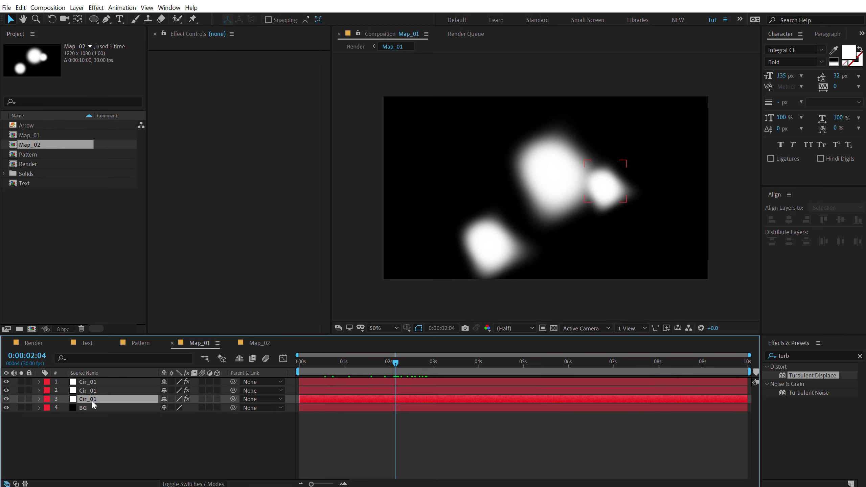
left_click_drag(260, 106, 279, 103)
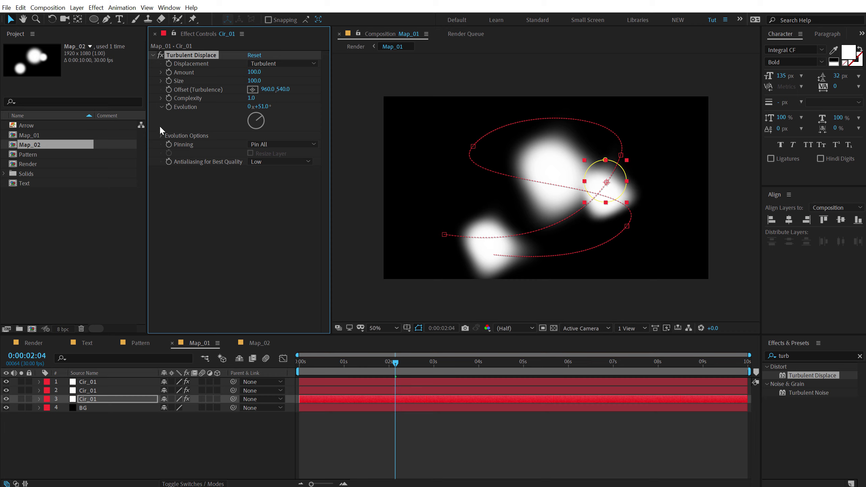
left_click(169, 109, "alt")
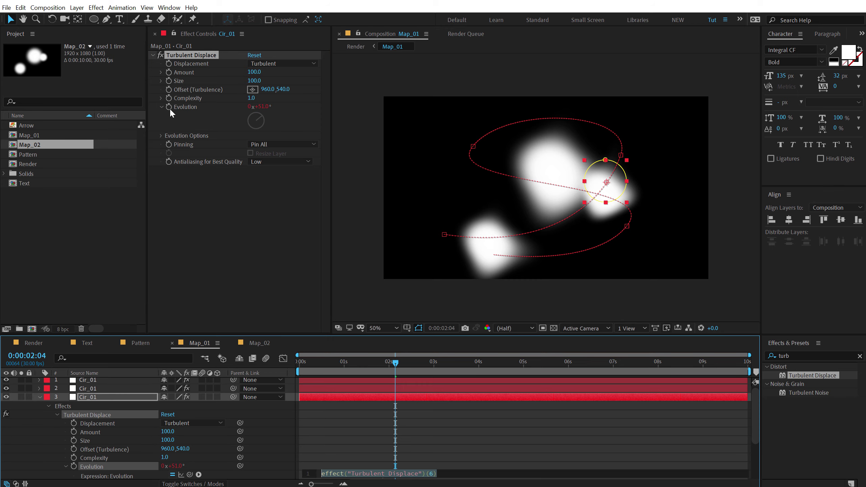
type("time")
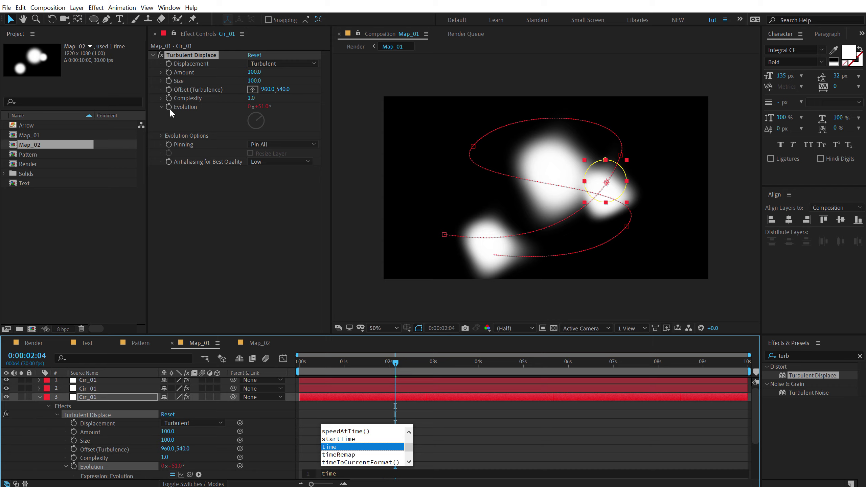
type("*100")
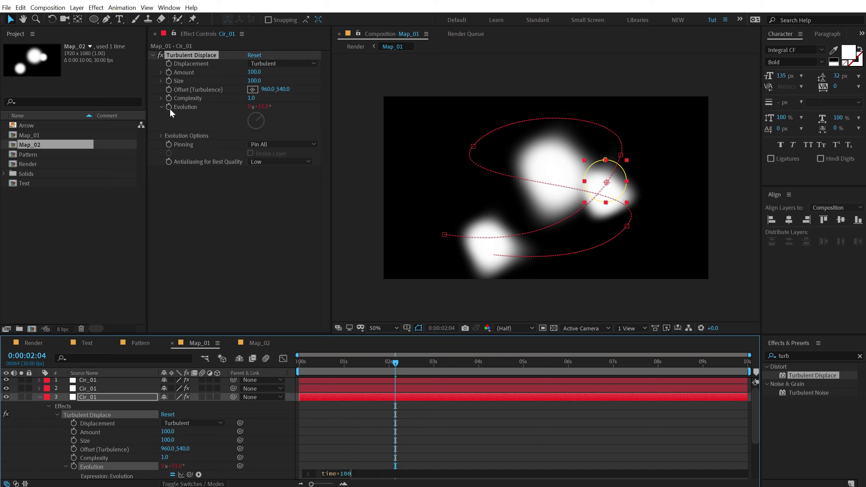
left_click(348, 440)
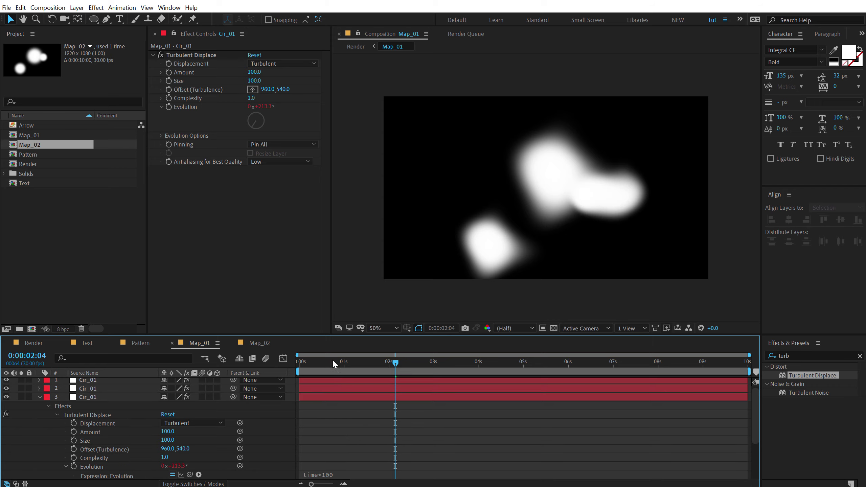
left_click_drag(332, 359, 381, 359)
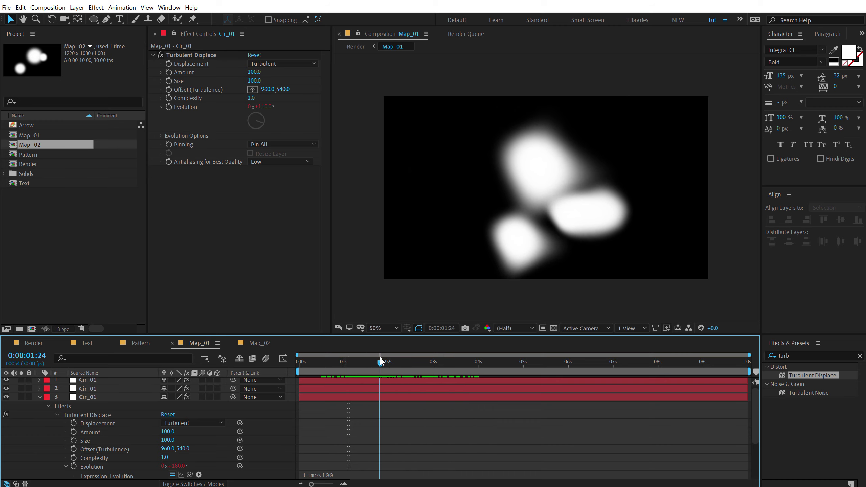
key("space")
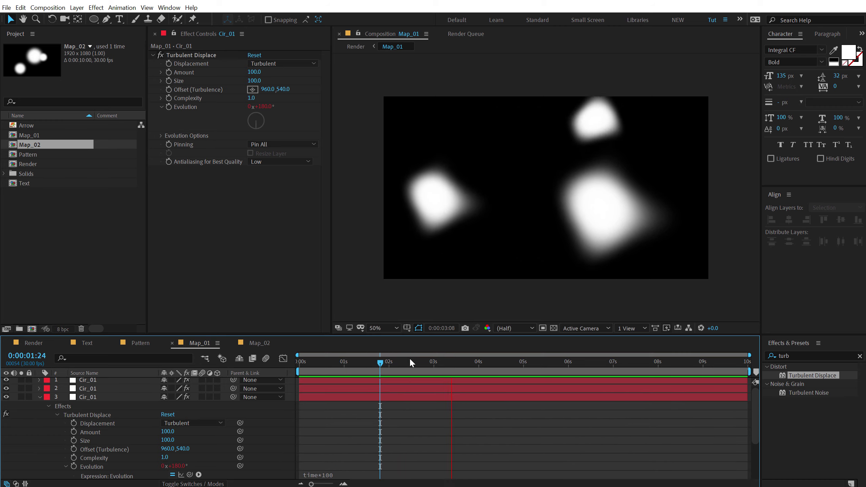
- Copy the expression-driven Turbulent Displace effect to the other two Cir_01 layers in Map_01 and to all three in Map_02
left_click(184, 59)
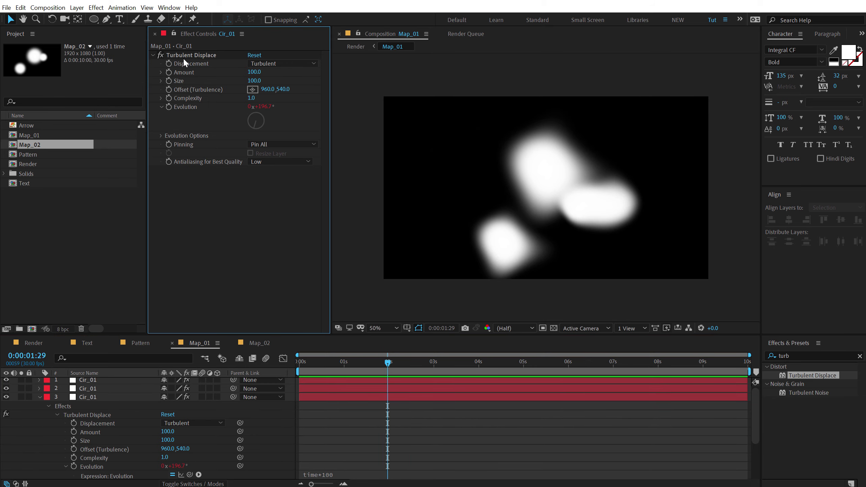
left_click(181, 56)
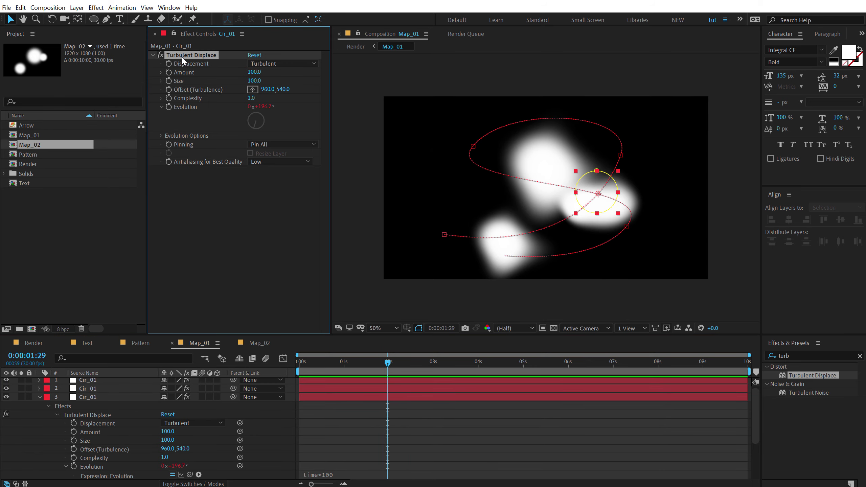
left_click(36, 396)
left_click(87, 390)
left_click(95, 384, "shift")
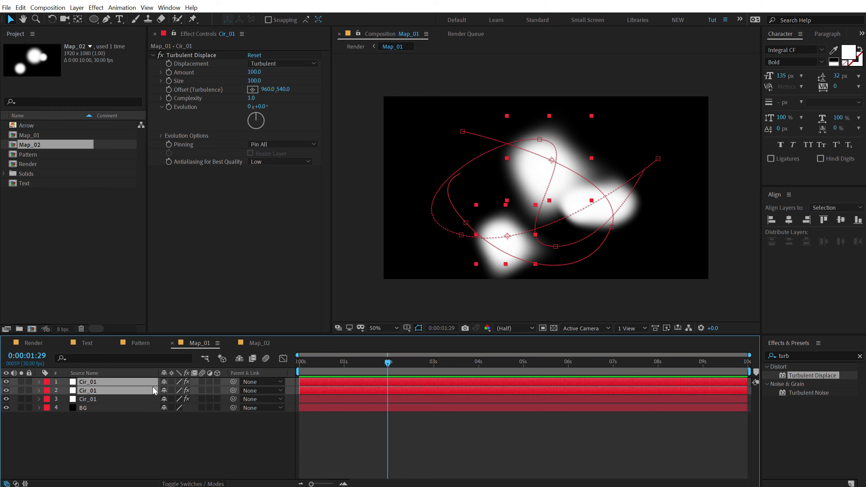
key("ctrl+v")
left_click(261, 342)
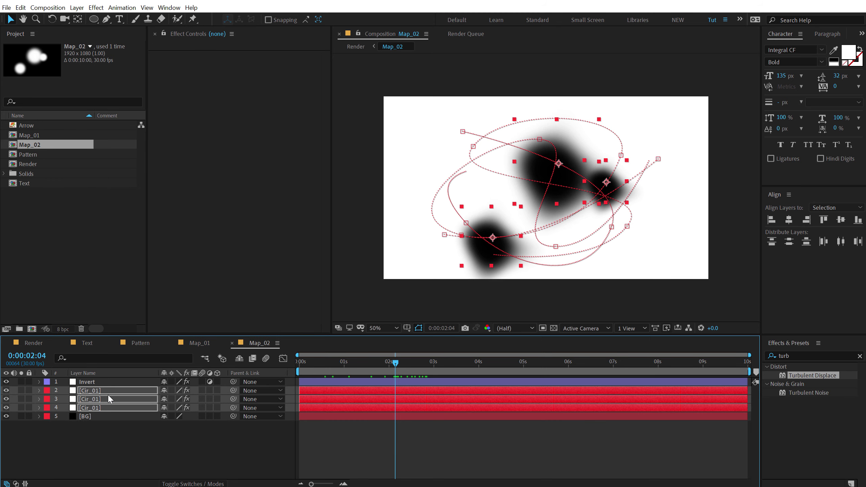
key("ctrl+v")
- Review the evolving blob shapes in Render by scrubbing to 0:00:04:25 and back to about 0:00:01:05
left_click(35, 343)
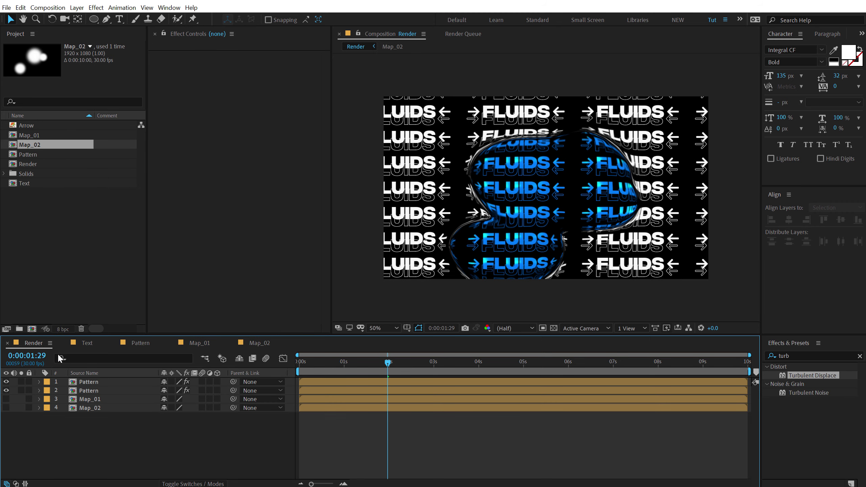
left_click_drag(318, 360, 518, 353)
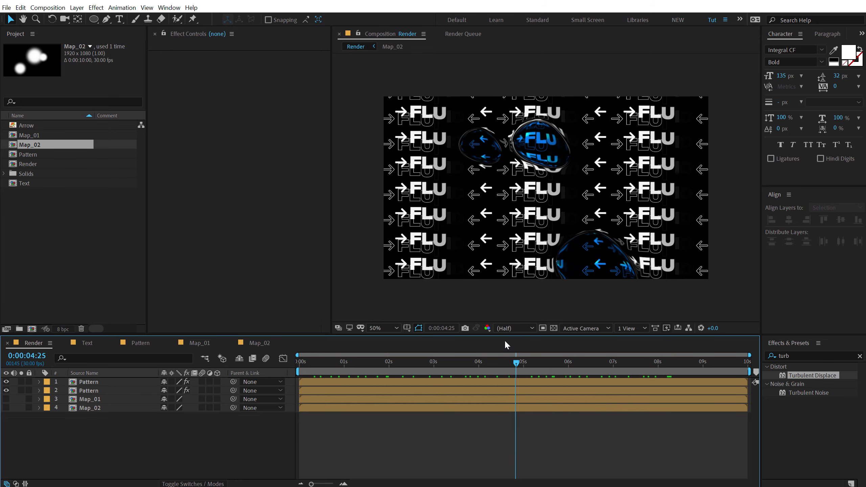
left_click_drag(503, 341, 351, 369)
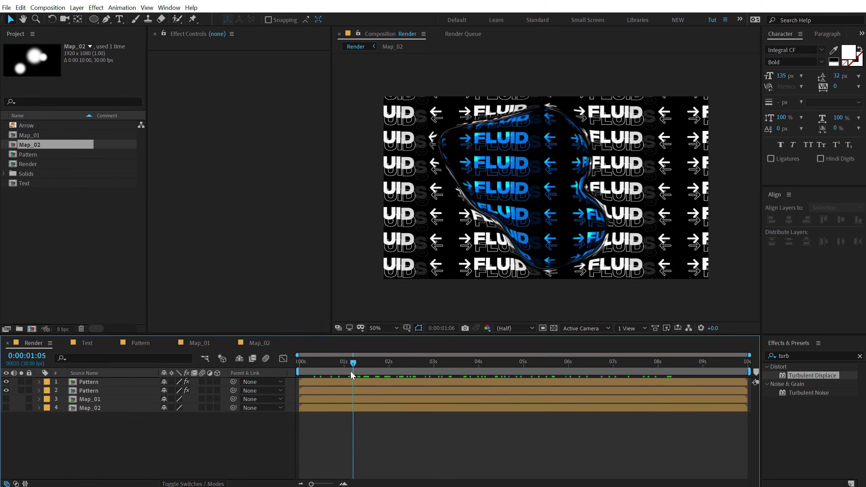